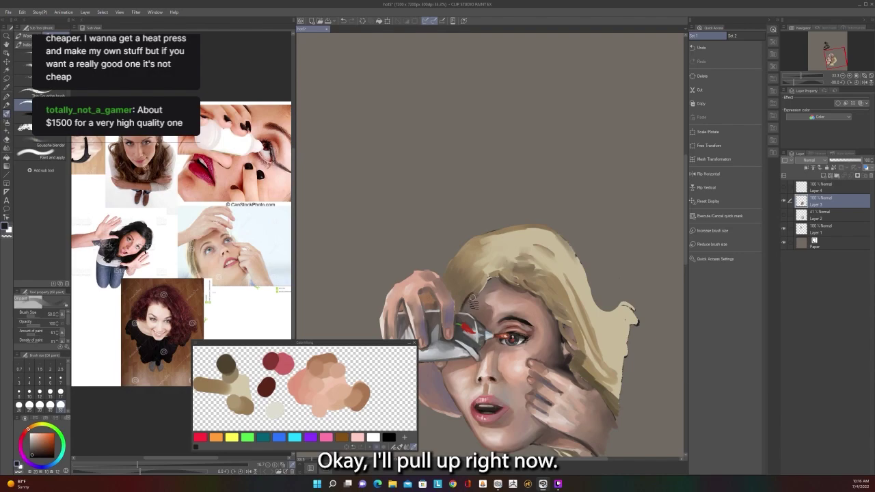
Step: Paint dark strokes along the hairline between the raised hand and the woman's forehead
{"action": "left_click_drag", "start_coordinate": [465, 302], "coordinate": [481, 284]}
{"action": "scroll", "coordinate": [492, 256], "scroll_direction": "down", "scroll_amount": 3}
{"action": "scroll", "coordinate": [490, 263], "scroll_direction": "up", "scroll_amount": 3}
{"action": "scroll", "coordinate": [491, 278], "scroll_direction": "up", "scroll_amount": 1}
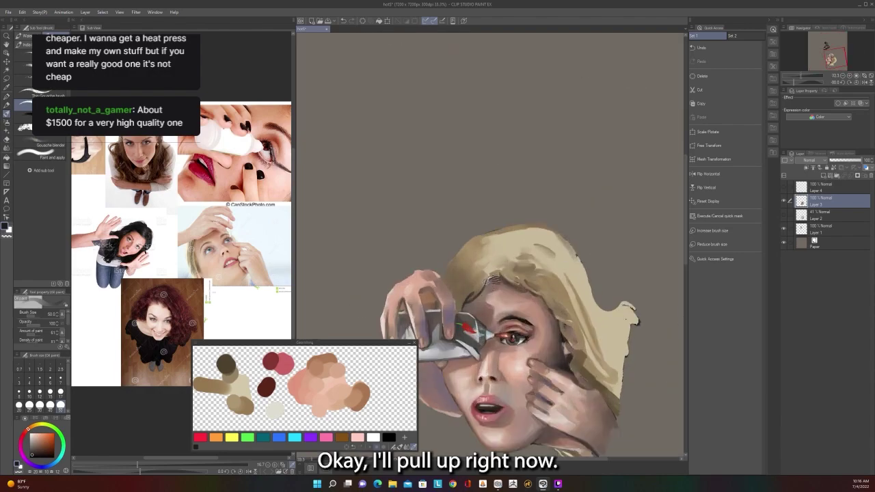
{"action": "scroll", "coordinate": [506, 262], "scroll_direction": "down", "scroll_amount": 1}
{"action": "scroll", "coordinate": [507, 262], "scroll_direction": "up", "scroll_amount": 1}
Step: Adjust the brush size and fill the hair between the raised hand and the forehead with dark shadow
{"action": "key", "text": "bracketleft"}
{"action": "key", "text": "bracketleft"}
{"action": "key", "text": "bracketleft"}
{"action": "key", "text": "bracketright"}
{"action": "key", "text": "bracketright"}
{"action": "key", "text": "bracketright"}
{"action": "key", "text": "bracketright"}
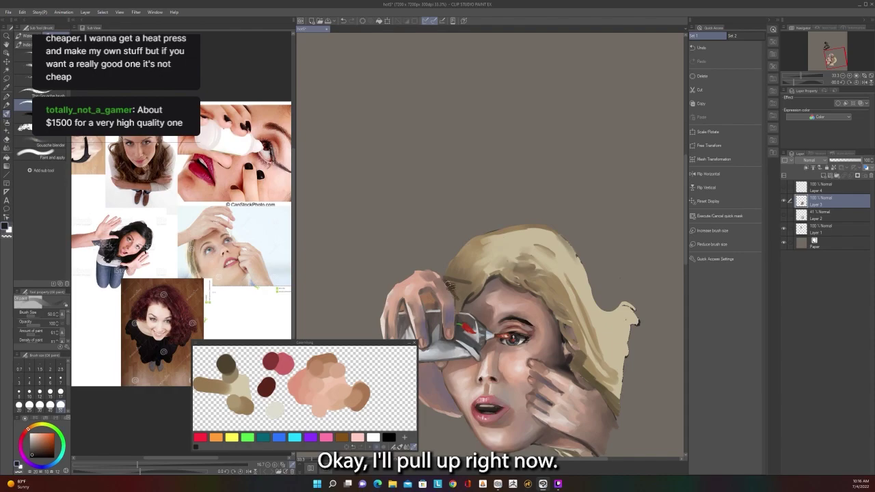
{"action": "scroll", "coordinate": [458, 282], "scroll_direction": "down", "scroll_amount": 1}
{"action": "scroll", "coordinate": [460, 285], "scroll_direction": "up", "scroll_amount": 1}
{"action": "key", "text": "bracketright"}
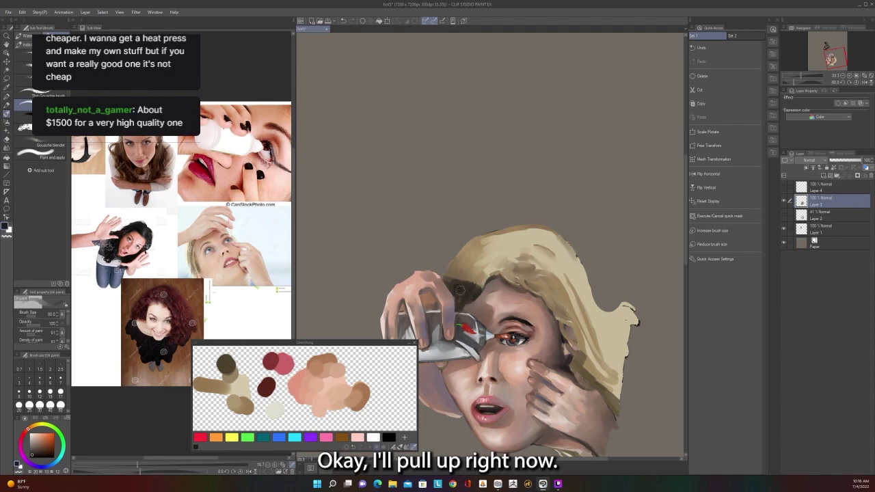
Step: Soften the new hair shadow beside the forehead with the Blend tool
{"action": "scroll", "coordinate": [462, 283], "scroll_direction": "down", "scroll_amount": 3}
{"action": "scroll", "coordinate": [462, 283], "scroll_direction": "up", "scroll_amount": 3}
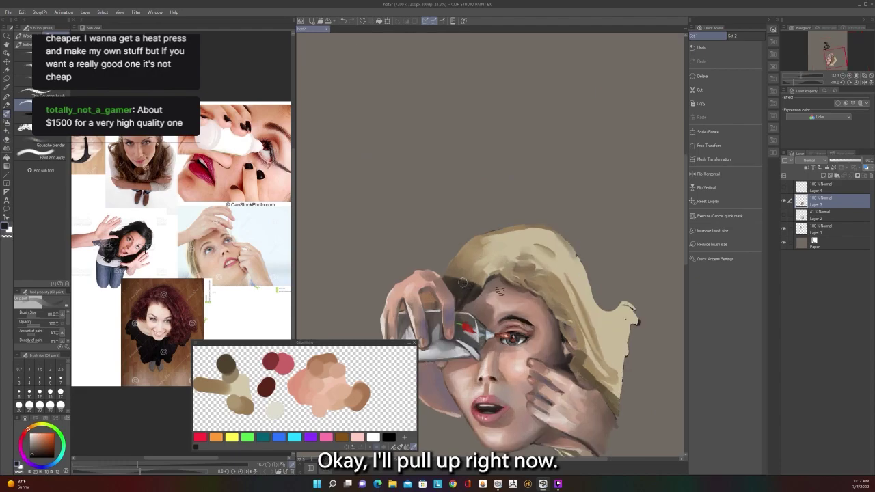
{"action": "scroll", "coordinate": [506, 258], "scroll_direction": "down", "scroll_amount": 1}
{"action": "scroll", "coordinate": [506, 259], "scroll_direction": "up", "scroll_amount": 1}
{"action": "left_click", "coordinate": [6, 147]}
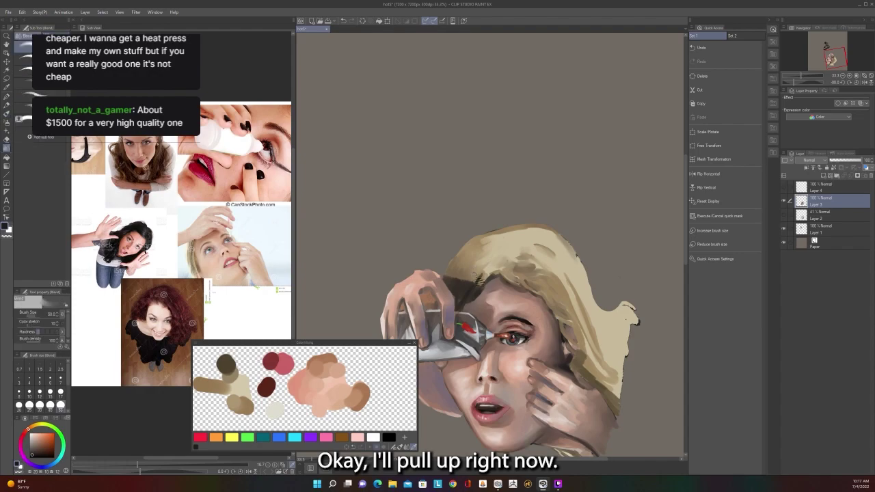
{"action": "left_click_drag", "start_coordinate": [470, 285], "coordinate": [481, 288]}
{"action": "scroll", "coordinate": [482, 275], "scroll_direction": "down", "scroll_amount": 3}
{"action": "scroll", "coordinate": [480, 273], "scroll_direction": "up", "scroll_amount": 4}
Step: Sample the dark hair shadow colour and paint it along the outer edge of the hair above the hand, enlarging the brush
{"action": "left_click", "coordinate": [449, 285], "text": "alt"}
{"action": "key", "text": "b"}
{"action": "left_click_drag", "start_coordinate": [427, 277], "coordinate": [452, 229]}
{"action": "key", "text": "]"}
{"action": "key", "text": "]"}
{"action": "key", "text": "]"}
{"action": "mouse_move", "coordinate": [430, 276]}
{"action": "left_mouse_down"}
{"action": "mouse_move", "coordinate": [439, 258]}
{"action": "mouse_move", "coordinate": [430, 270]}
{"action": "mouse_move", "coordinate": [438, 283]}
{"action": "mouse_move", "coordinate": [426, 264]}
{"action": "left_mouse_up"}
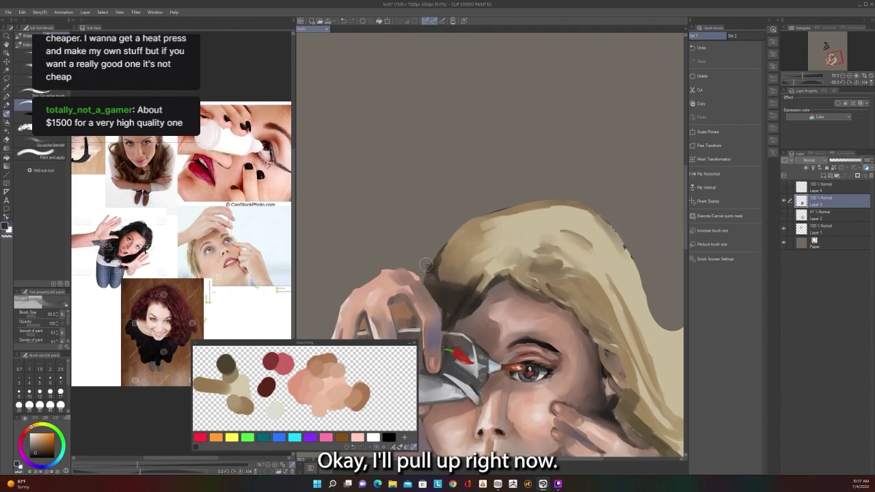
Step: Shift the reference photos and examine the painted head from a distance and up close
{"action": "left_click_drag", "start_coordinate": [172, 211], "coordinate": [241, 213]}
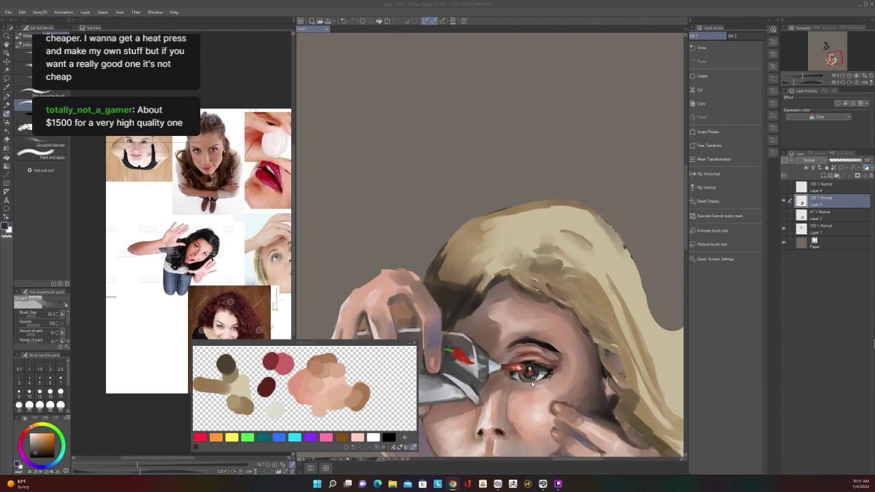
{"action": "left_click", "coordinate": [575, 21]}
{"action": "scroll", "coordinate": [518, 212], "scroll_direction": "down", "scroll_amount": 4}
{"action": "scroll", "coordinate": [521, 275], "scroll_direction": "up", "scroll_amount": 2}
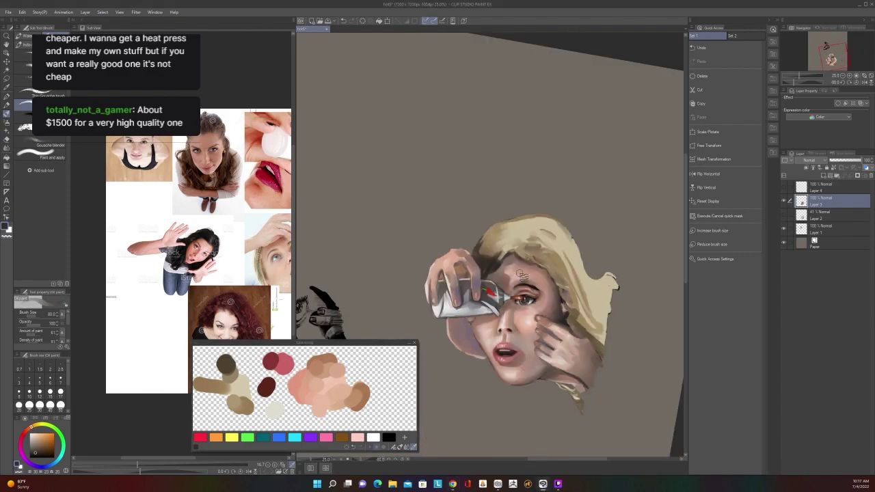
{"action": "scroll", "coordinate": [521, 275], "scroll_direction": "up", "scroll_amount": 1}
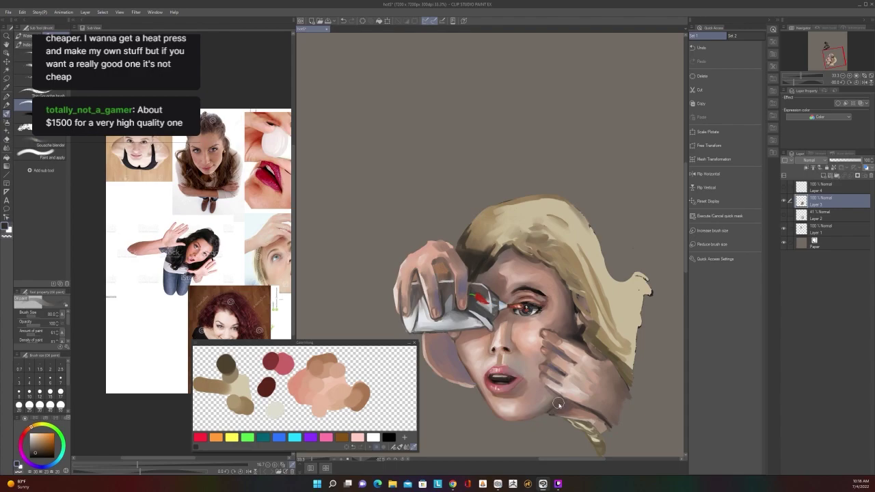
{"action": "scroll", "coordinate": [560, 404], "scroll_direction": "down", "scroll_amount": 3}
{"action": "scroll", "coordinate": [560, 404], "scroll_direction": "up", "scroll_amount": 3}
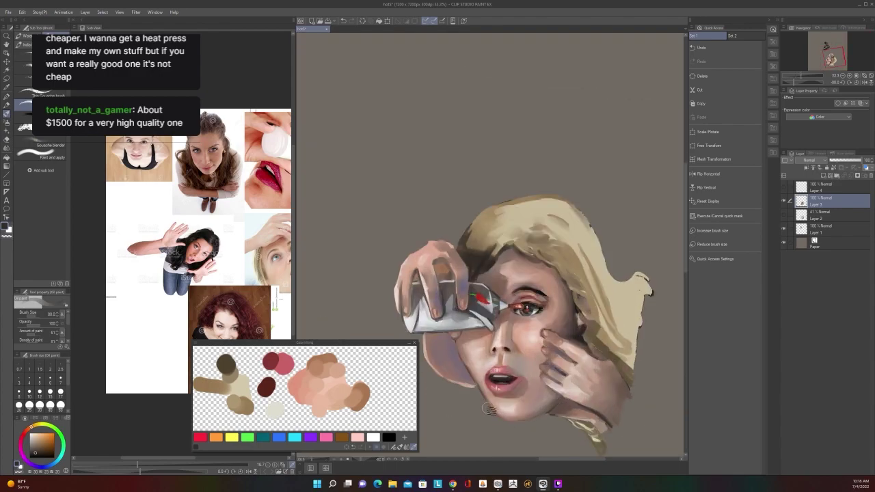
{"action": "scroll", "coordinate": [491, 408], "scroll_direction": "down", "scroll_amount": 3}
{"action": "scroll", "coordinate": [491, 408], "scroll_direction": "up", "scroll_amount": 3}
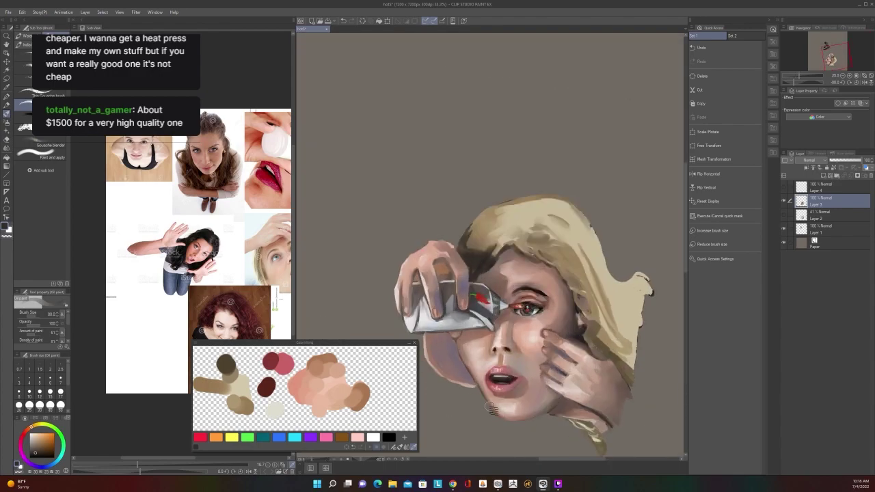
{"action": "scroll", "coordinate": [491, 408], "scroll_direction": "up", "scroll_amount": 2}
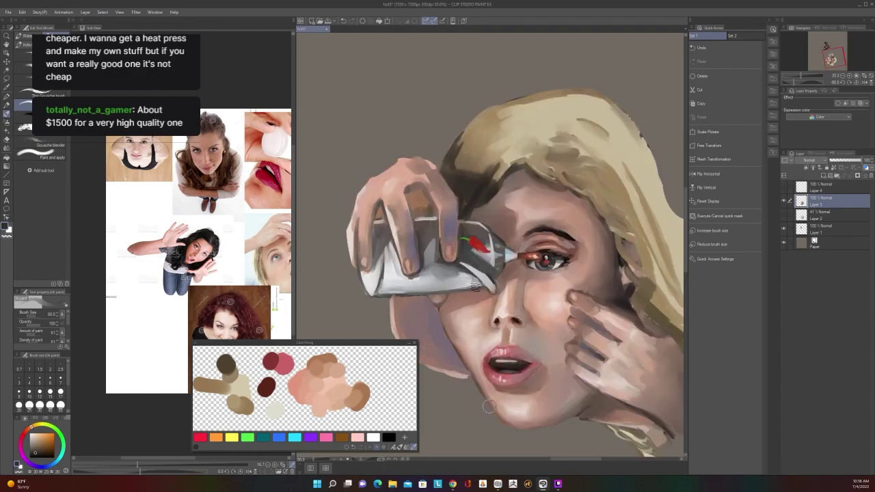
Step: Blend the hair shadow beside the forehead, sample the blonde hair tone and reduce the blending size to 25
{"action": "left_click", "coordinate": [7, 147]}
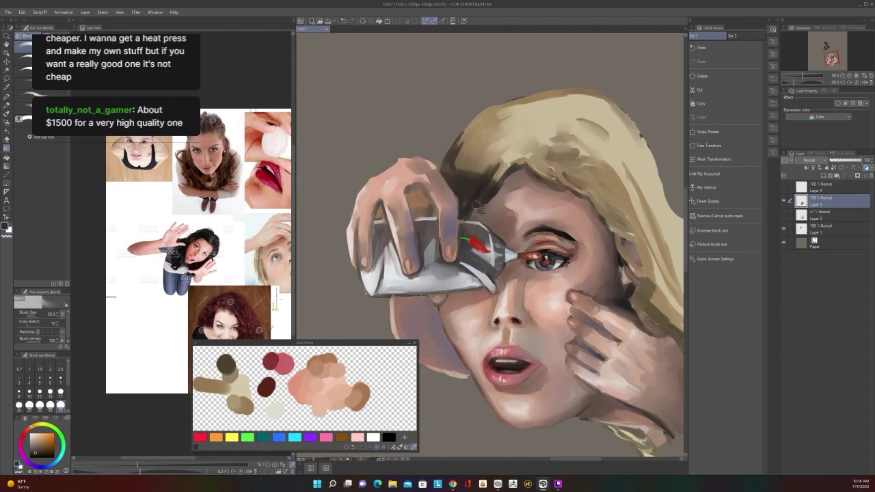
{"action": "left_click", "coordinate": [496, 165], "text": "alt"}
{"action": "left_click", "coordinate": [502, 156], "text": "alt"}
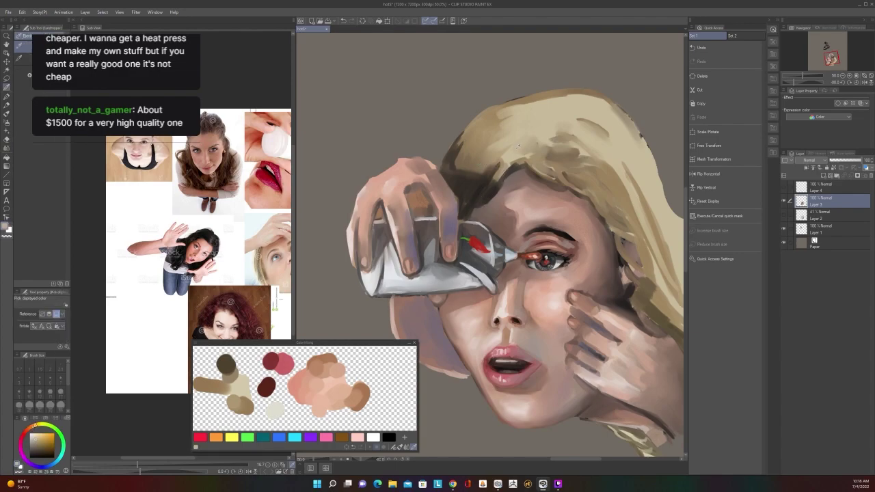
{"action": "key", "text": "bracketleft"}
{"action": "key", "text": "bracketleft"}
{"action": "key", "text": "bracketleft"}
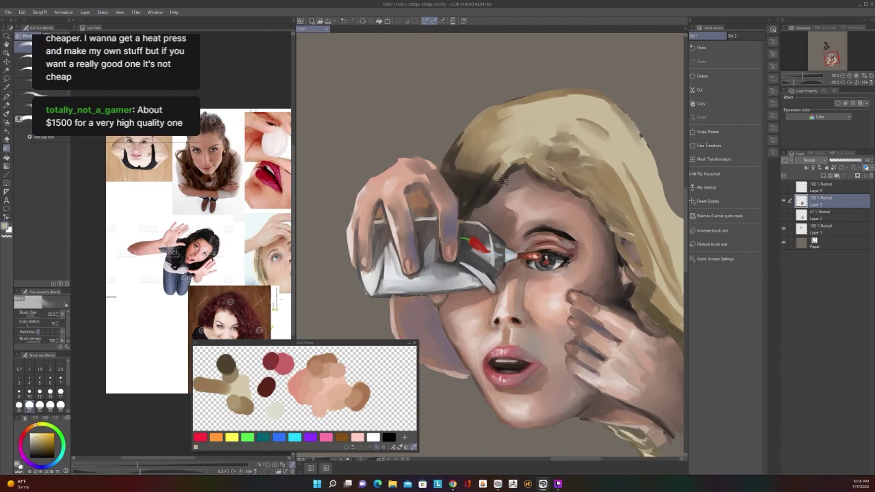
Step: Paint fine blonde strands into the dark hair shadow beside the forehead with the paint brush at size 25
{"action": "key", "text": "b"}
{"action": "key", "text": "bracketleft"}
{"action": "key", "text": "bracketleft"}
{"action": "key", "text": "bracketleft"}
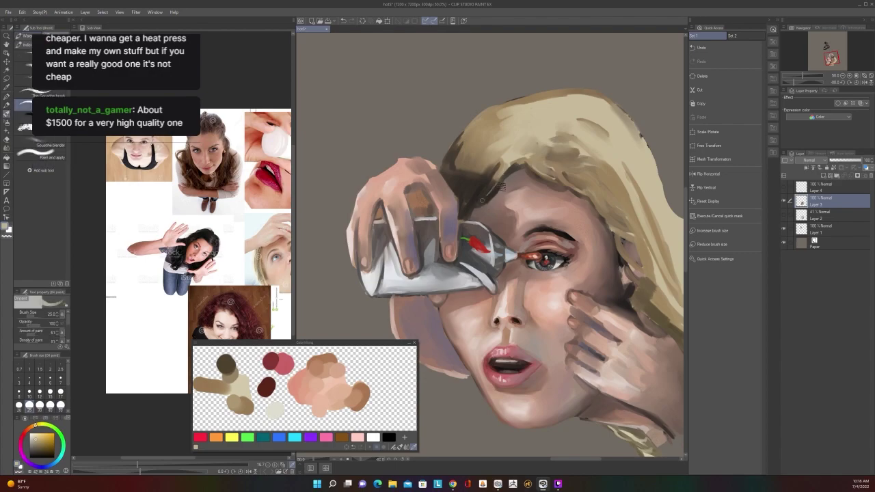
{"action": "scroll", "coordinate": [535, 149], "scroll_direction": "down", "scroll_amount": 1}
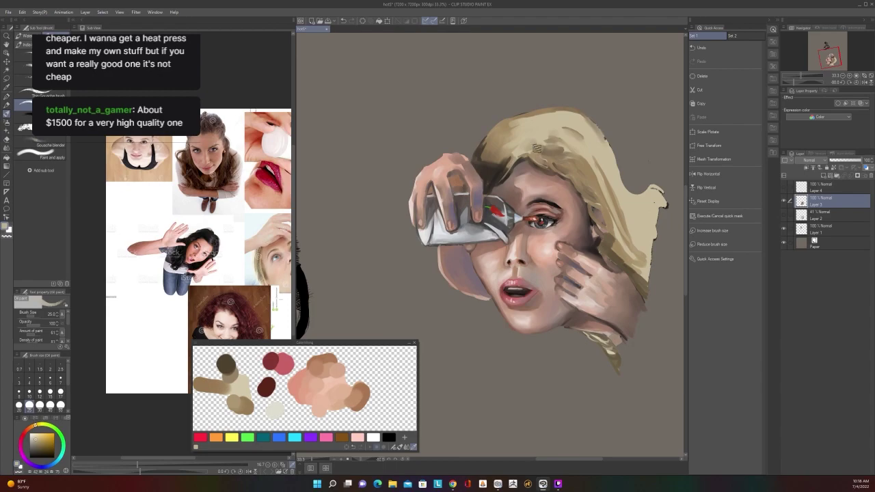
{"action": "scroll", "coordinate": [535, 148], "scroll_direction": "up", "scroll_amount": 1}
Step: Sample the dark hair tone and paint shadow at the hair parting above the forehead with the size 50 brush
{"action": "left_click", "coordinate": [505, 175], "text": "alt"}
{"action": "key", "text": "b"}
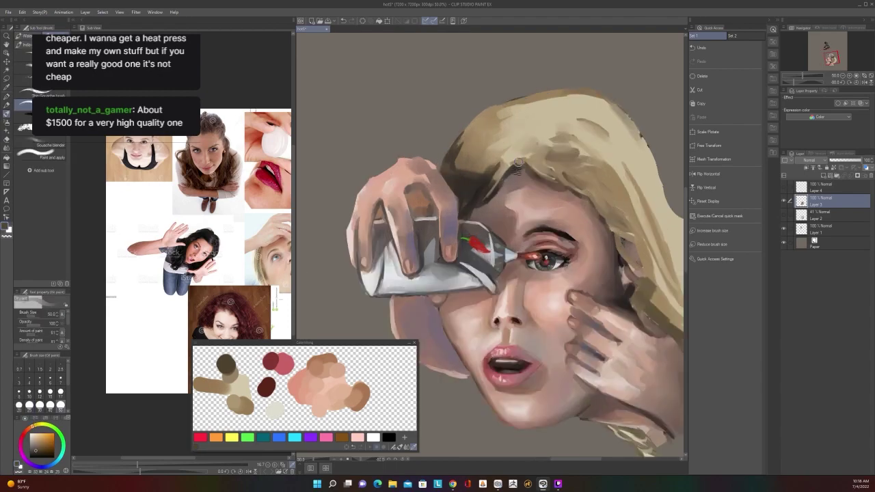
{"action": "mouse_move", "coordinate": [523, 159]}
{"action": "left_mouse_down"}
{"action": "mouse_move", "coordinate": [510, 174]}
{"action": "mouse_move", "coordinate": [534, 162]}
{"action": "left_mouse_up"}
{"action": "scroll", "coordinate": [531, 150], "scroll_direction": "down", "scroll_amount": 3}
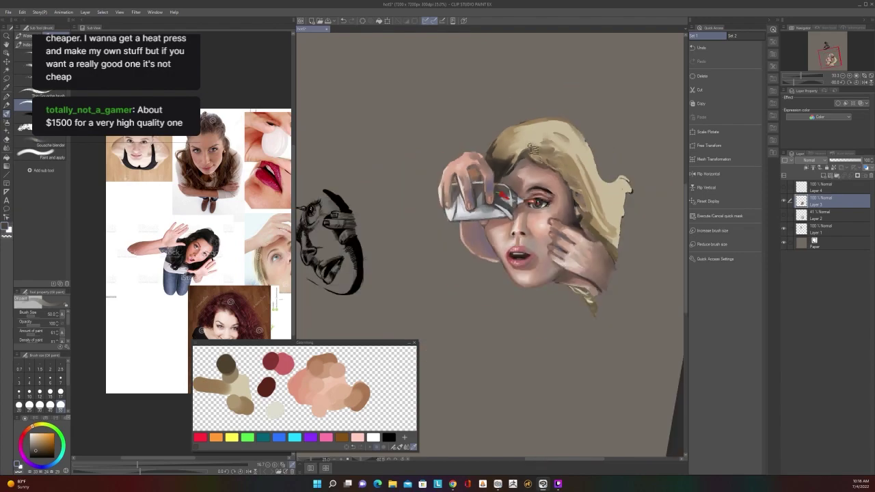
{"action": "scroll", "coordinate": [643, 150], "scroll_direction": "down", "scroll_amount": 2}
{"action": "key", "text": "alt+Tab"}
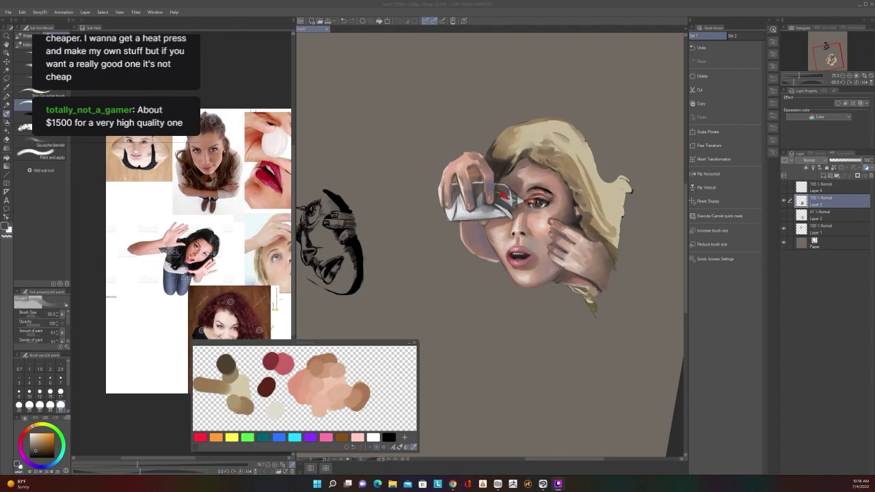
Step: Sample a light hair tone and paint thin strands along the hairline over the forehead at brush size 25
{"action": "scroll", "coordinate": [531, 150], "scroll_direction": "up", "scroll_amount": 1}
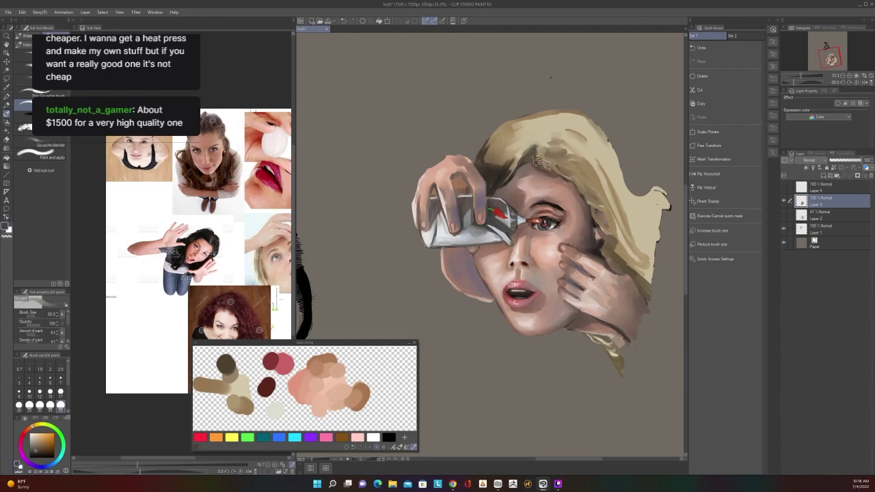
{"action": "scroll", "coordinate": [540, 156], "scroll_direction": "down", "scroll_amount": 3}
{"action": "scroll", "coordinate": [540, 156], "scroll_direction": "up", "scroll_amount": 4}
{"action": "left_click", "coordinate": [545, 179], "text": "alt"}
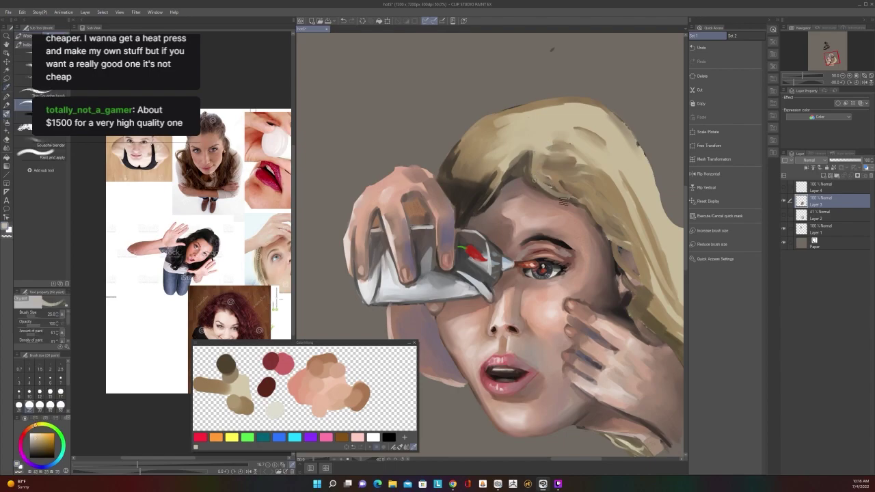
{"action": "scroll", "coordinate": [604, 241], "scroll_direction": "down", "scroll_amount": 1}
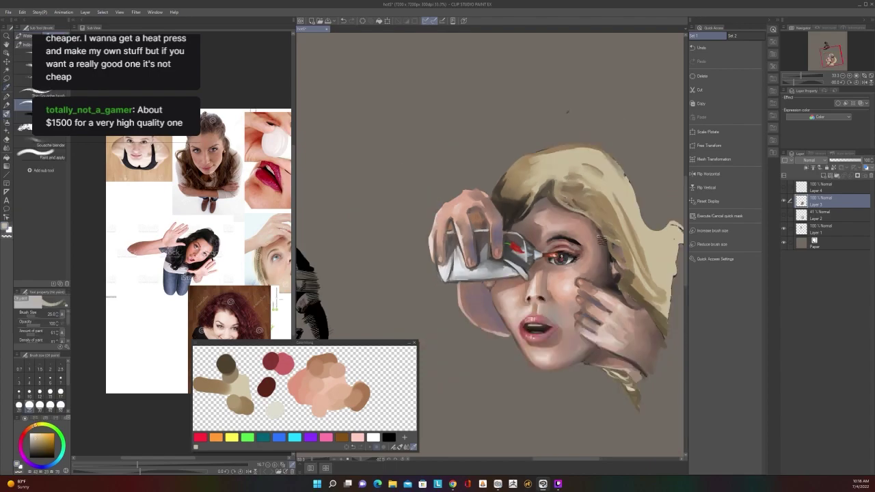
{"action": "scroll", "coordinate": [604, 239], "scroll_direction": "up", "scroll_amount": 1}
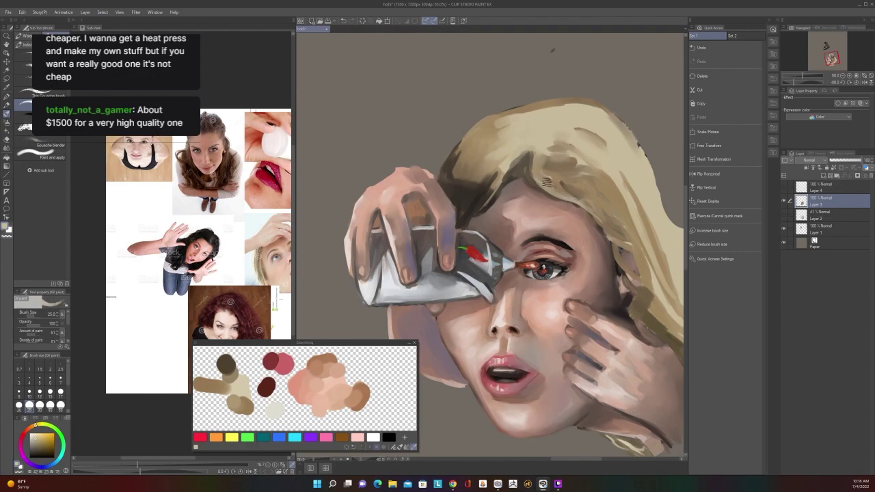
{"action": "left_click_drag", "start_coordinate": [542, 178], "coordinate": [572, 200]}
{"action": "left_click_drag", "start_coordinate": [552, 186], "coordinate": [598, 207]}
{"action": "scroll", "coordinate": [611, 217], "scroll_direction": "down", "scroll_amount": 2}
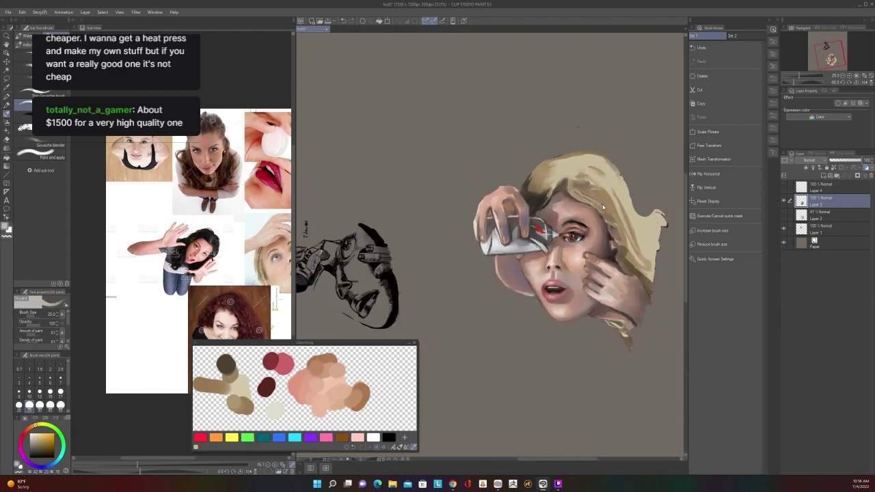
Step: Enlarge the brush to 80 and paint broader blonde strokes down the hair framing the eye side of the face
{"action": "scroll", "coordinate": [606, 209], "scroll_direction": "up", "scroll_amount": 2}
{"action": "key", "text": "bracketright"}
{"action": "key", "text": "bracketright"}
{"action": "key", "text": "bracketright"}
{"action": "key", "text": "bracketright"}
{"action": "key", "text": "bracketright"}
{"action": "key", "text": "bracketright"}
{"action": "left_click_drag", "start_coordinate": [555, 178], "coordinate": [611, 216]}
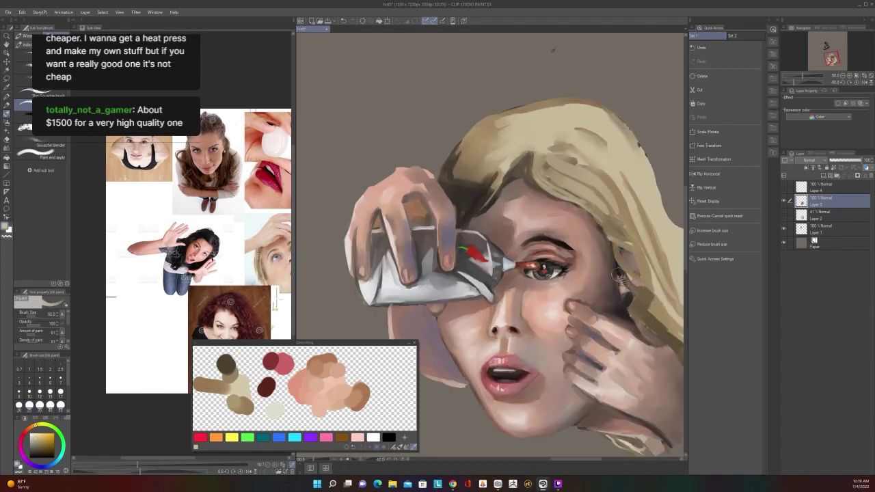
{"action": "scroll", "coordinate": [618, 273], "scroll_direction": "down", "scroll_amount": 2}
{"action": "scroll", "coordinate": [618, 279], "scroll_direction": "up", "scroll_amount": 1}
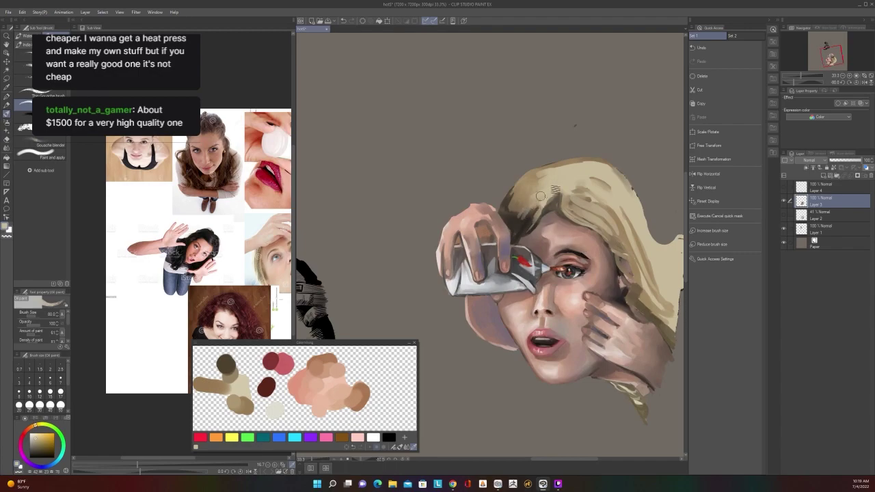
Step: Pick a lighter blonde and paint highlight strokes through the shadowed hair above the raised hand
{"action": "scroll", "coordinate": [560, 168], "scroll_direction": "down", "scroll_amount": 3}
{"action": "scroll", "coordinate": [560, 166], "scroll_direction": "up", "scroll_amount": 3}
{"action": "key", "text": "F6"}
{"action": "left_click", "coordinate": [537, 152]}
{"action": "key", "text": "F6"}
{"action": "mouse_move", "coordinate": [524, 215]}
{"action": "left_mouse_down"}
{"action": "mouse_move", "coordinate": [550, 197]}
{"action": "mouse_move", "coordinate": [547, 183]}
{"action": "left_mouse_up"}
{"action": "scroll", "coordinate": [564, 166], "scroll_direction": "down", "scroll_amount": 3}
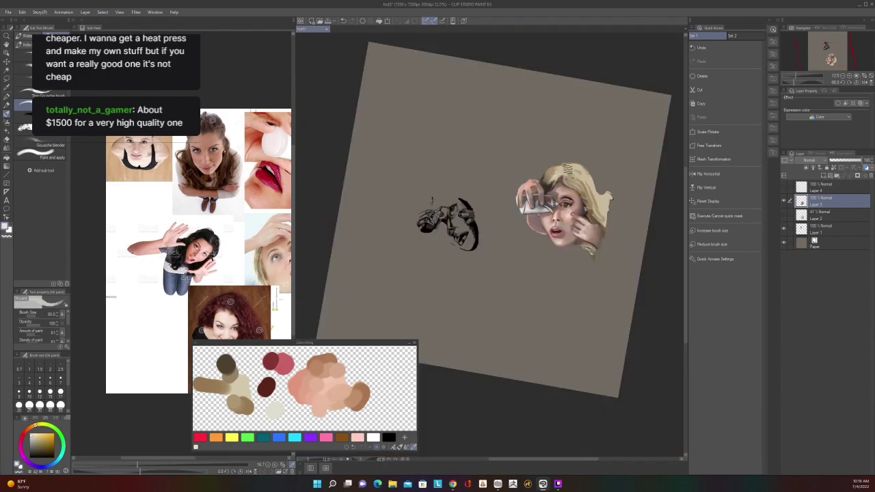
{"action": "scroll", "coordinate": [564, 166], "scroll_direction": "up", "scroll_amount": 3}
{"action": "left_click_drag", "start_coordinate": [535, 184], "coordinate": [541, 181]}
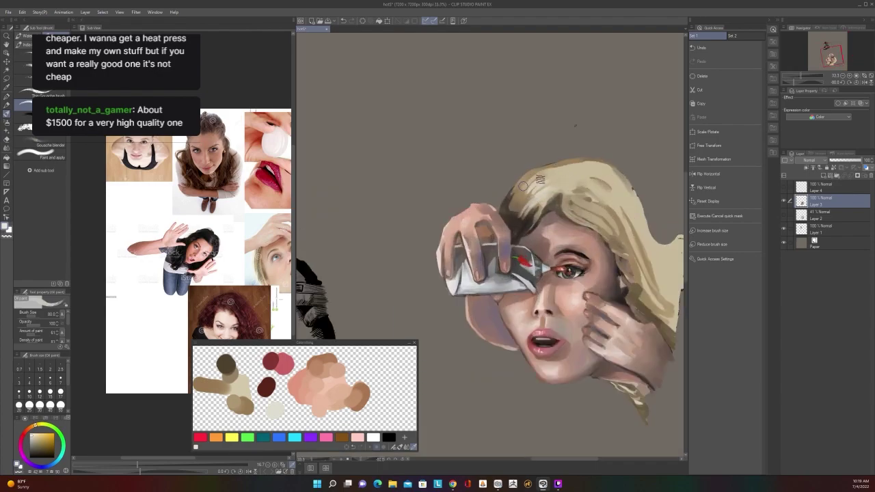
Step: Paint a pale highlight stroke across the hair at the crown of the head
{"action": "scroll", "coordinate": [550, 176], "scroll_direction": "down", "scroll_amount": 1}
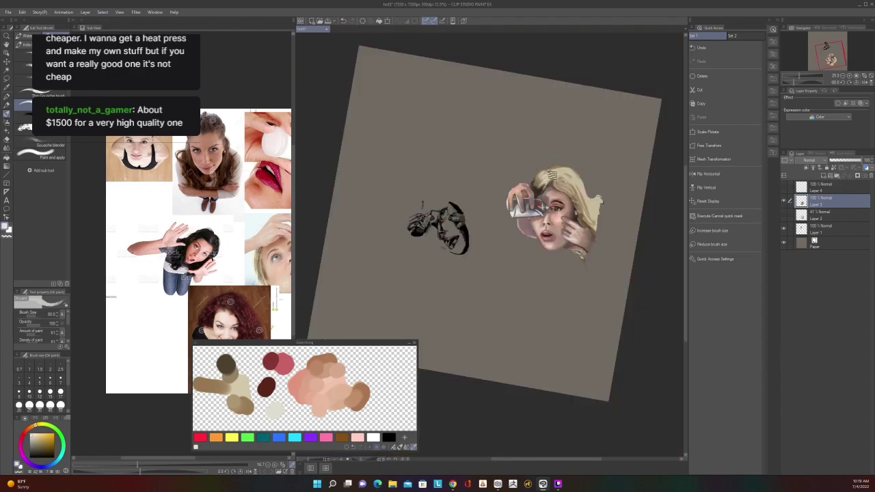
{"action": "scroll", "coordinate": [550, 174], "scroll_direction": "up", "scroll_amount": 1}
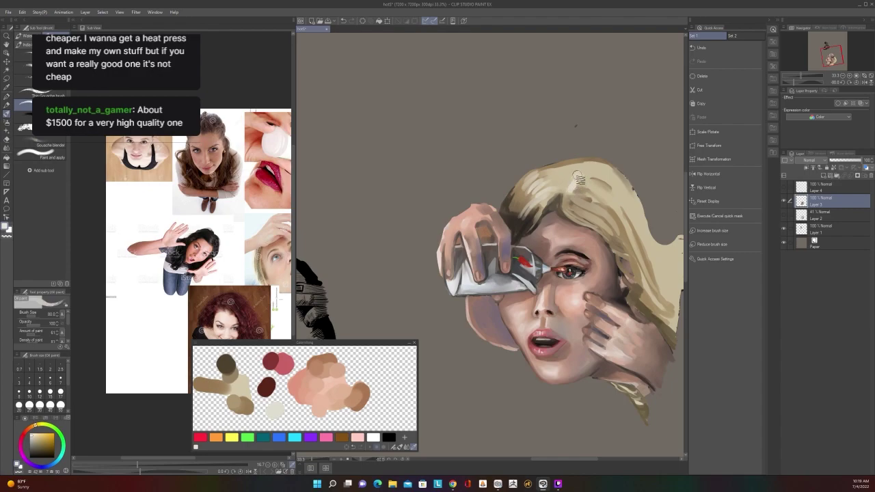
{"action": "left_click_drag", "start_coordinate": [588, 165], "coordinate": [593, 158]}
{"action": "scroll", "coordinate": [601, 140], "scroll_direction": "down", "scroll_amount": 3}
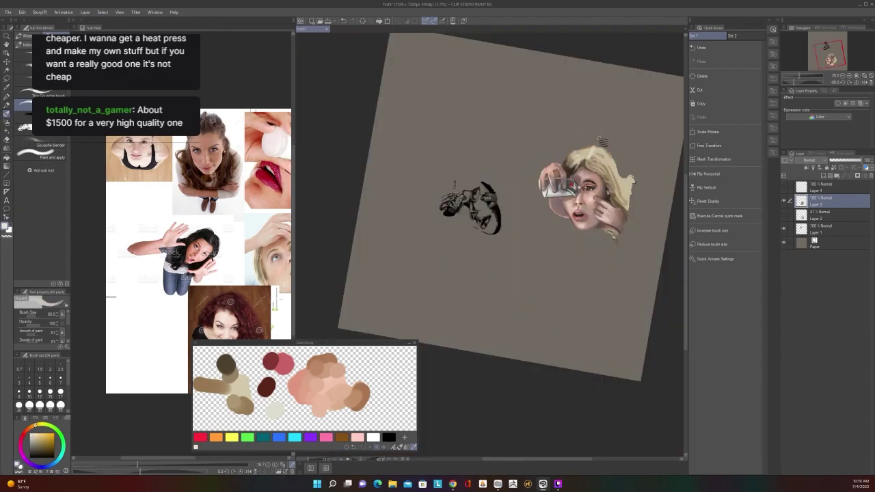
{"action": "scroll", "coordinate": [598, 143], "scroll_direction": "up", "scroll_amount": 3}
{"action": "scroll", "coordinate": [600, 145], "scroll_direction": "down", "scroll_amount": 2}
{"action": "scroll", "coordinate": [600, 145], "scroll_direction": "up", "scroll_amount": 2}
Step: Sample a darker hair tone, adjust the brush size and paint dark strands from above the hand up towards the crown
{"action": "key", "text": "alt"}
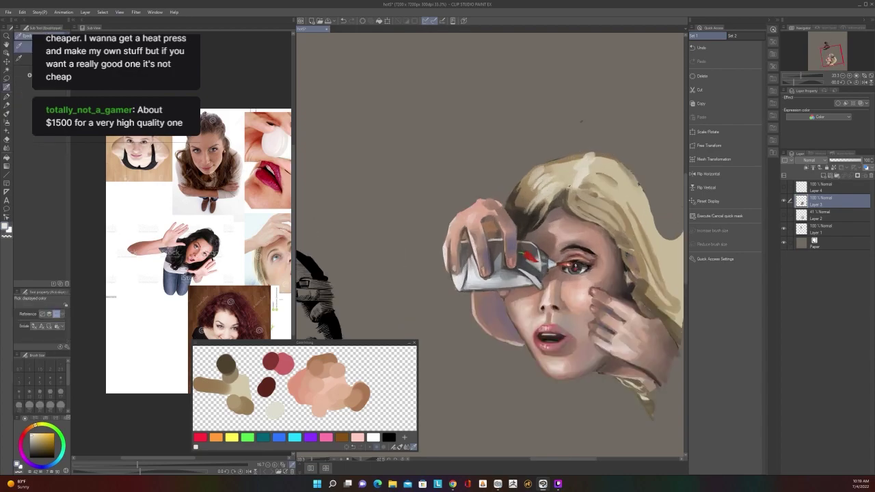
{"action": "left_click", "coordinate": [566, 191], "text": "alt"}
{"action": "key", "text": "["}
{"action": "key", "text": "["}
{"action": "key", "text": "["}
{"action": "key", "text": "["}
{"action": "key", "text": "]"}
{"action": "key", "text": "]"}
{"action": "key", "text": "]"}
{"action": "mouse_move", "coordinate": [516, 198]}
{"action": "left_mouse_down"}
{"action": "mouse_move", "coordinate": [540, 166]}
{"action": "mouse_move", "coordinate": [579, 160]}
{"action": "left_mouse_up"}
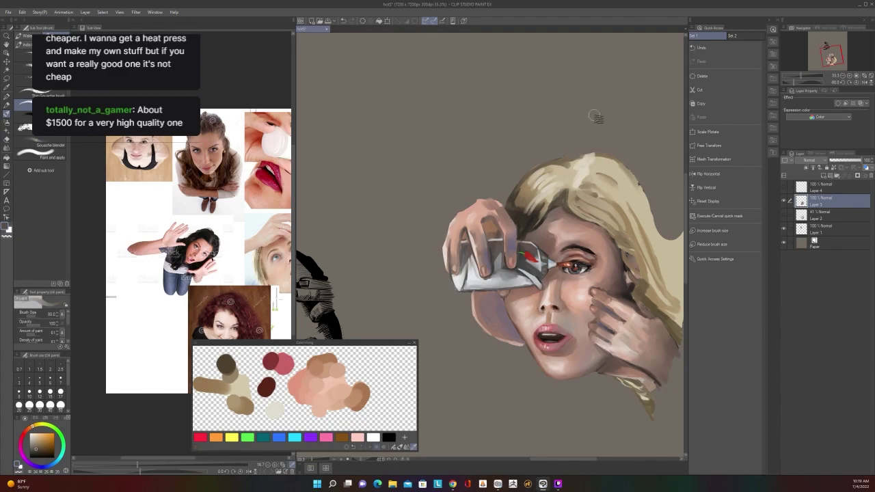
{"action": "scroll", "coordinate": [594, 116], "scroll_direction": "down", "scroll_amount": 1}
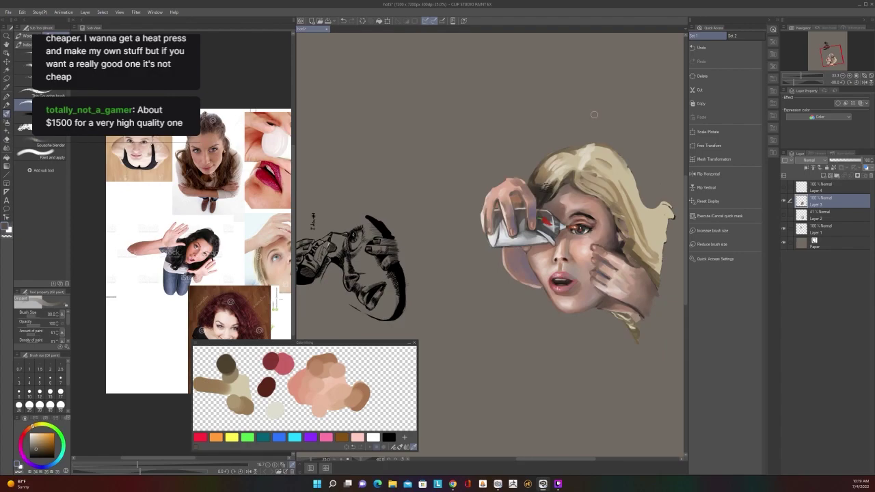
Step: Sample a light blonde and paint thin highlight strands through the shadowed hair above the raised hand
{"action": "scroll", "coordinate": [556, 187], "scroll_direction": "up", "scroll_amount": 2}
{"action": "left_click", "coordinate": [556, 156], "text": "alt"}
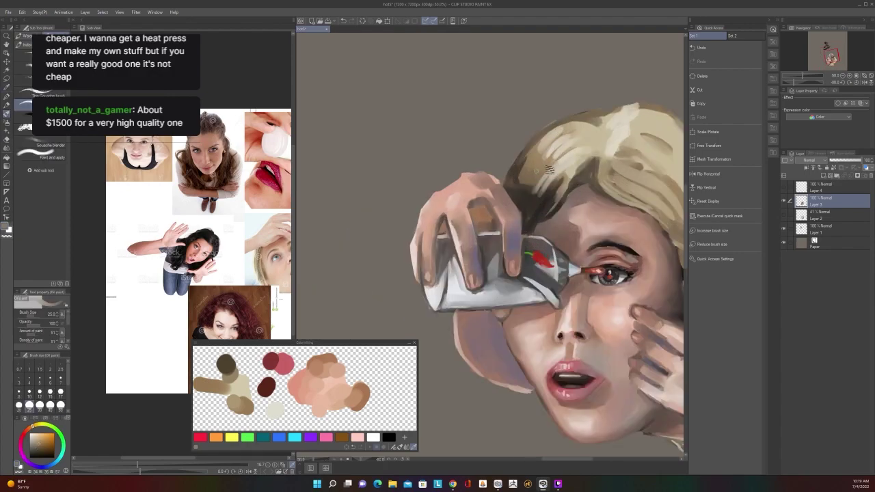
{"action": "left_click_drag", "start_coordinate": [546, 161], "coordinate": [561, 141]}
{"action": "scroll", "coordinate": [577, 145], "scroll_direction": "down", "scroll_amount": 2}
{"action": "scroll", "coordinate": [580, 148], "scroll_direction": "up", "scroll_amount": 2}
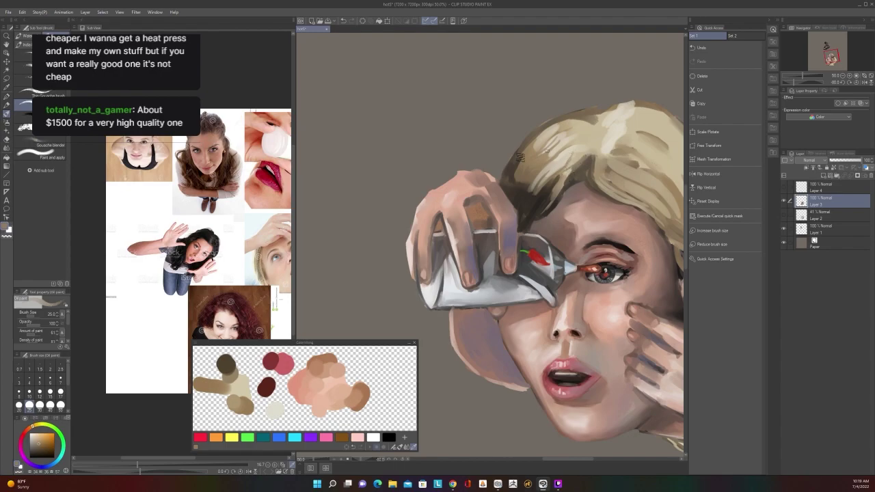
Step: Sample a darker hair tone and paint along the outer edge of the hair above the raised hand
{"action": "left_click", "coordinate": [511, 165], "text": "alt"}
{"action": "left_click_drag", "start_coordinate": [499, 179], "coordinate": [523, 149]}
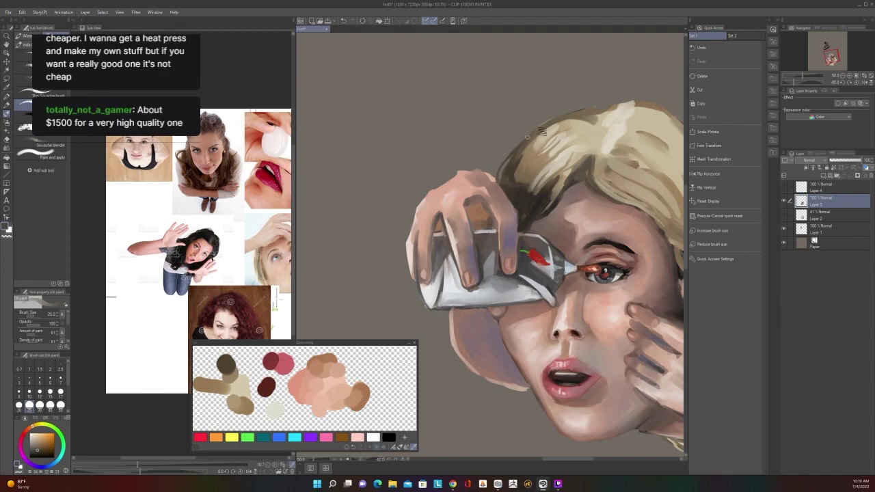
{"action": "scroll", "coordinate": [561, 110], "scroll_direction": "down", "scroll_amount": 2}
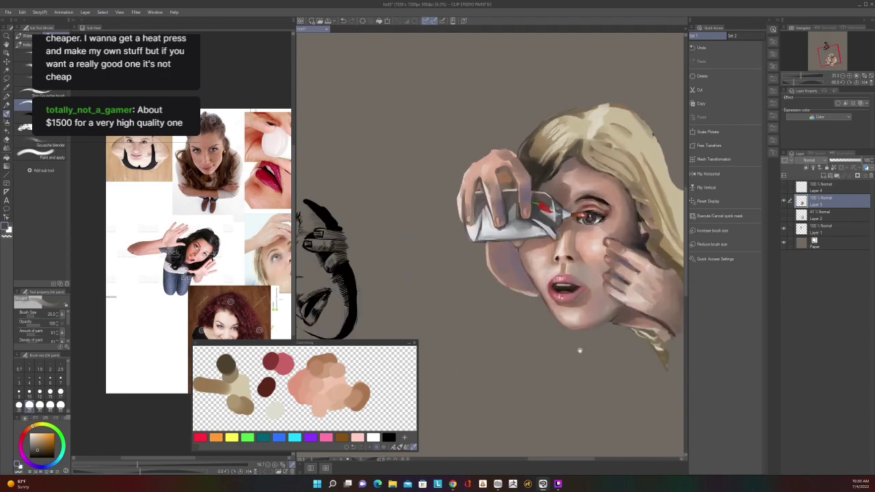
{"action": "scroll", "coordinate": [637, 290], "scroll_direction": "up", "scroll_amount": 2}
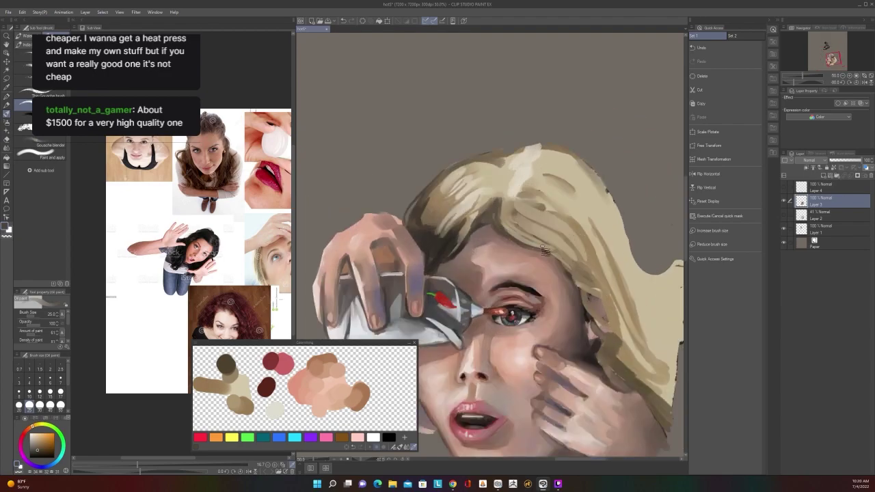
Step: Paint darker strands through the hair sweeping over the forehead and down past the temple
{"action": "left_click_drag", "start_coordinate": [529, 243], "coordinate": [568, 254]}
{"action": "key", "text": "ctrl+z"}
{"action": "scroll", "coordinate": [593, 266], "scroll_direction": "down", "scroll_amount": 1}
{"action": "scroll", "coordinate": [587, 267], "scroll_direction": "down", "scroll_amount": 1}
{"action": "scroll", "coordinate": [586, 267], "scroll_direction": "up", "scroll_amount": 2}
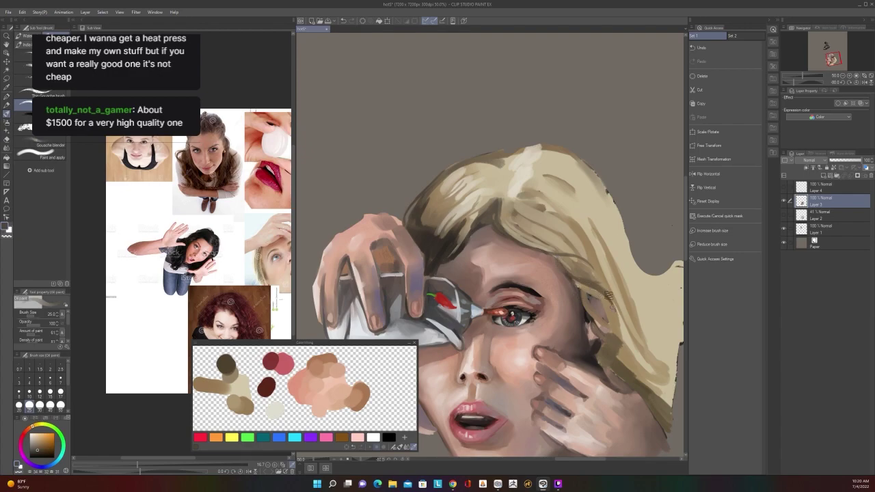
Step: Enlarge the brush to 50 and paint broader shadow strokes in the hair beside the temple
{"action": "scroll", "coordinate": [593, 282], "scroll_direction": "down", "scroll_amount": 2}
{"action": "scroll", "coordinate": [593, 282], "scroll_direction": "up", "scroll_amount": 2}
{"action": "key", "text": "]"}
{"action": "key", "text": "]"}
{"action": "key", "text": "]"}
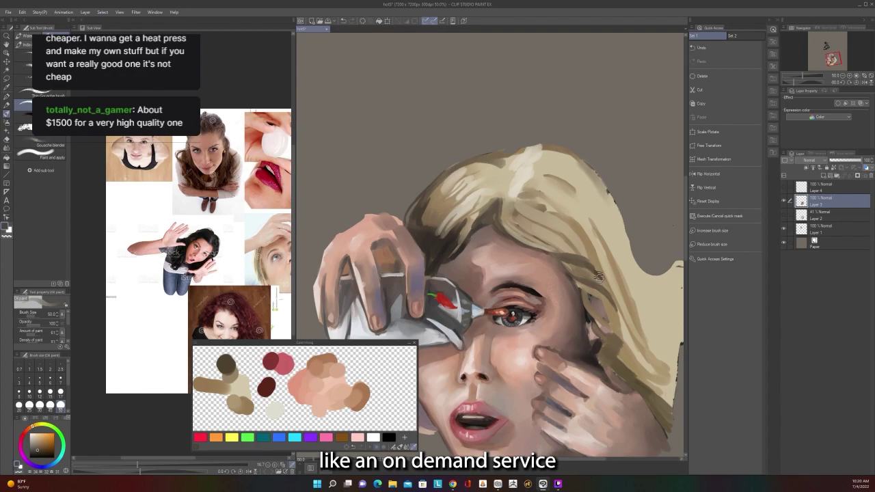
Step: Reduce the brush to 25, sample a light blonde and paint highlight strands in the hair framing the forehead and temple
{"action": "key", "text": "bracketleft"}
{"action": "key", "text": "bracketleft"}
{"action": "key", "text": "bracketleft"}
{"action": "key", "text": "bracketleft"}
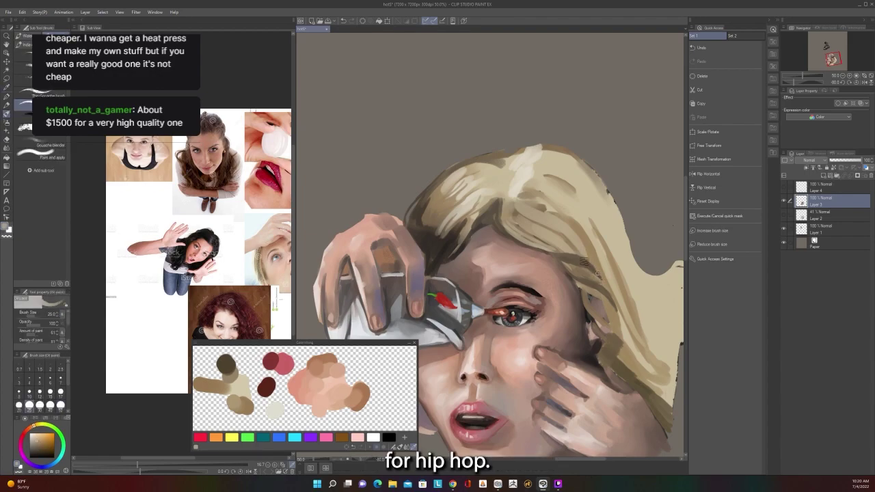
{"action": "key", "text": "i"}
{"action": "key", "text": "b"}
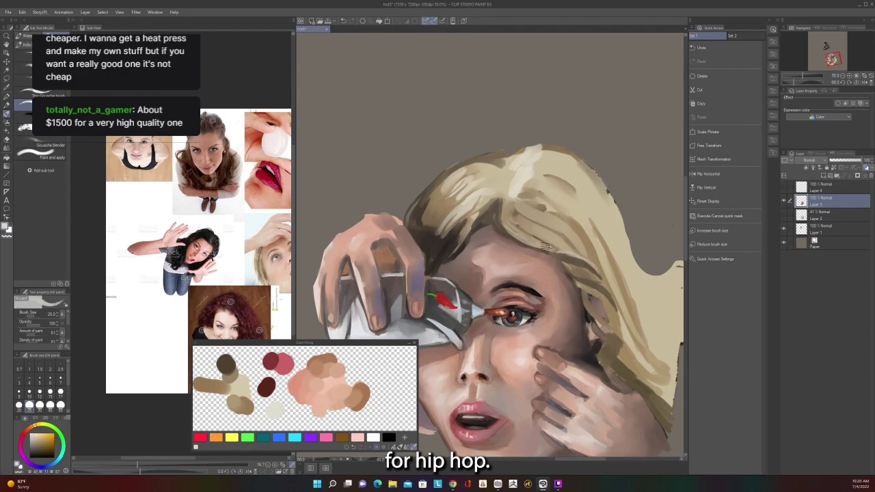
{"action": "scroll", "coordinate": [567, 256], "scroll_direction": "down", "scroll_amount": 4}
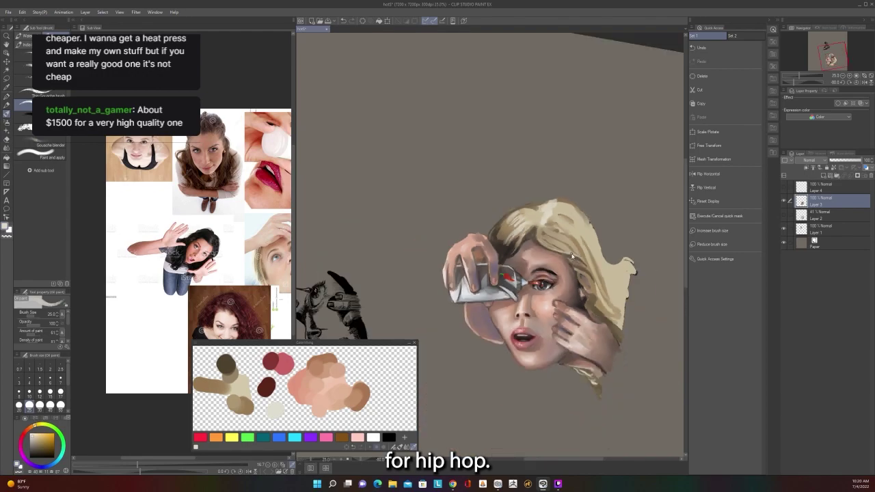
{"action": "scroll", "coordinate": [573, 256], "scroll_direction": "up", "scroll_amount": 4}
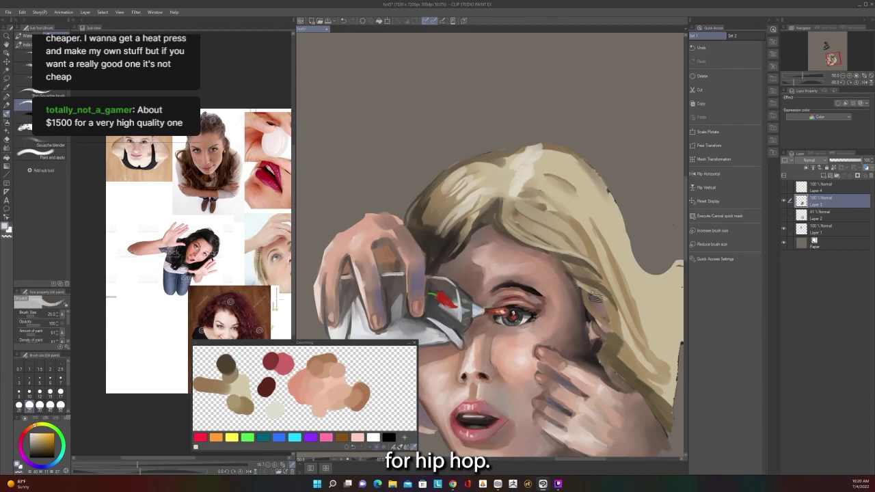
{"action": "scroll", "coordinate": [597, 285], "scroll_direction": "down", "scroll_amount": 2}
{"action": "scroll", "coordinate": [596, 284], "scroll_direction": "up", "scroll_amount": 2}
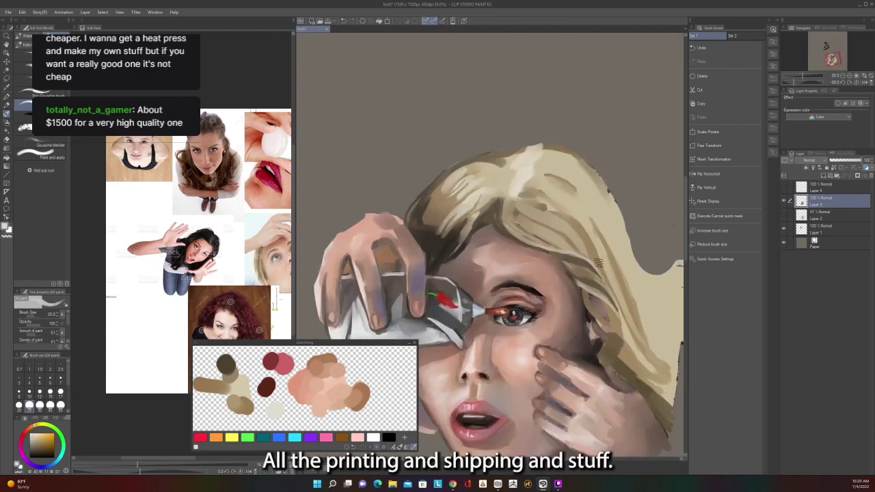
Step: Paint more light blonde strands from the parting down the side of the hair
{"action": "scroll", "coordinate": [596, 260], "scroll_direction": "down", "scroll_amount": 1}
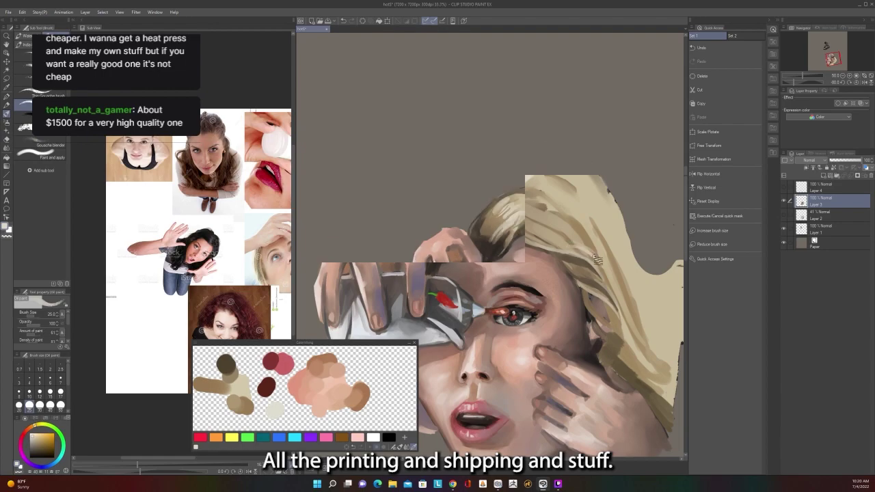
{"action": "scroll", "coordinate": [596, 261], "scroll_direction": "down", "scroll_amount": 1}
{"action": "scroll", "coordinate": [597, 260], "scroll_direction": "down", "scroll_amount": 1}
{"action": "scroll", "coordinate": [596, 260], "scroll_direction": "up", "scroll_amount": 3}
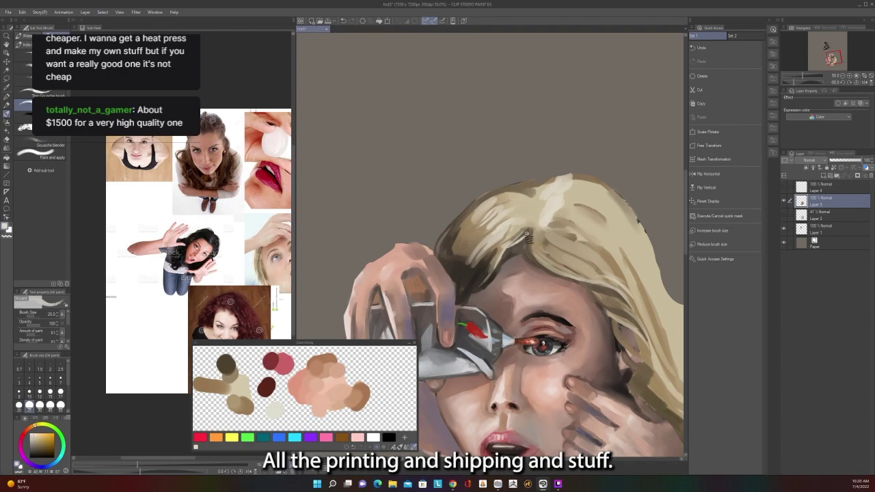
{"action": "scroll", "coordinate": [561, 211], "scroll_direction": "down", "scroll_amount": 3}
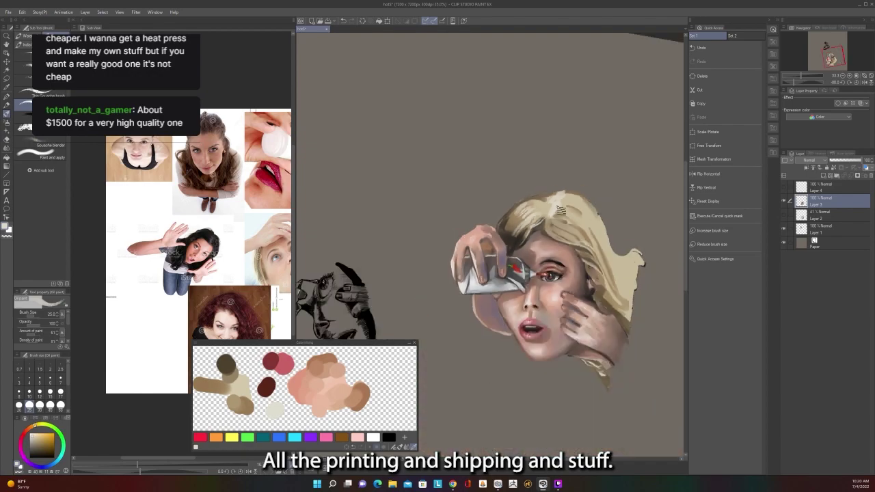
{"action": "scroll", "coordinate": [559, 210], "scroll_direction": "up", "scroll_amount": 3}
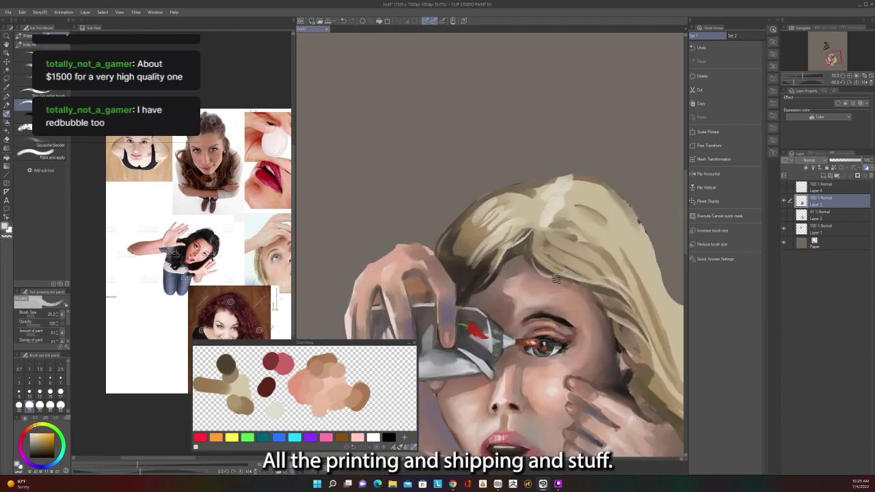
Step: Sample a dark hair tone, reduce the brush to 15 and paint fine dark strands along the forehead hairline
{"action": "left_click", "coordinate": [549, 277], "text": "alt"}
{"action": "mouse_move", "coordinate": [554, 277]}
{"action": "left_mouse_down"}
{"action": "mouse_move", "coordinate": [547, 247]}
{"action": "mouse_move", "coordinate": [557, 281]}
{"action": "left_mouse_up"}
{"action": "key", "text": "bracketleft"}
{"action": "key", "text": "bracketleft"}
{"action": "key", "text": "bracketleft"}
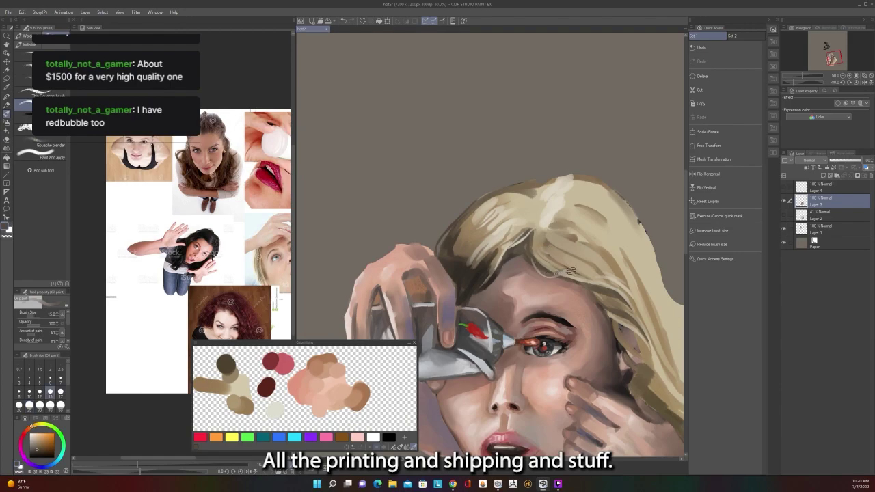
Step: Undo the last stroke, enlarge the brush to 25 and paint dark shadow strands at the hairline beneath the parting
{"action": "scroll", "coordinate": [662, 253], "scroll_direction": "down", "scroll_amount": 1}
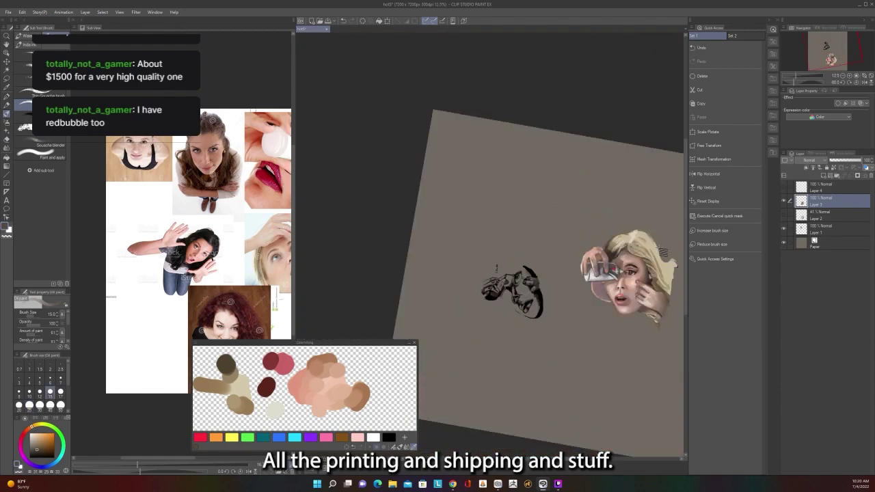
{"action": "scroll", "coordinate": [663, 253], "scroll_direction": "up", "scroll_amount": 1}
{"action": "mouse_move", "coordinate": [503, 276]}
{"action": "left_mouse_down"}
{"action": "mouse_move", "coordinate": [523, 271]}
{"action": "mouse_move", "coordinate": [508, 278]}
{"action": "mouse_move", "coordinate": [505, 270]}
{"action": "mouse_move", "coordinate": [521, 256]}
{"action": "mouse_move", "coordinate": [500, 270]}
{"action": "mouse_move", "coordinate": [515, 253]}
{"action": "mouse_move", "coordinate": [495, 275]}
{"action": "left_mouse_up"}
{"action": "key", "text": "ctrl+z"}
{"action": "key", "text": "bracketright"}
{"action": "key", "text": "bracketright"}
{"action": "key", "text": "bracketright"}
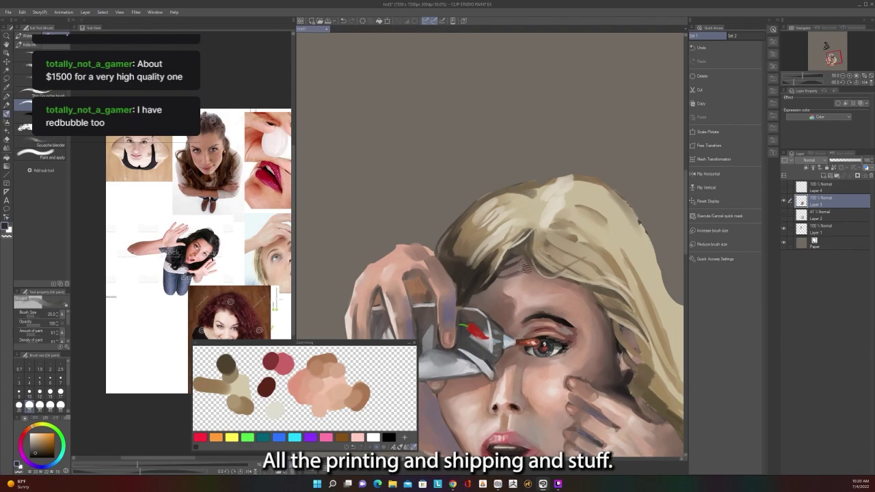
Step: Paint dark strands through the hair beside the parting and between the raised hand and forehead
{"action": "scroll", "coordinate": [548, 257], "scroll_direction": "down", "scroll_amount": 2}
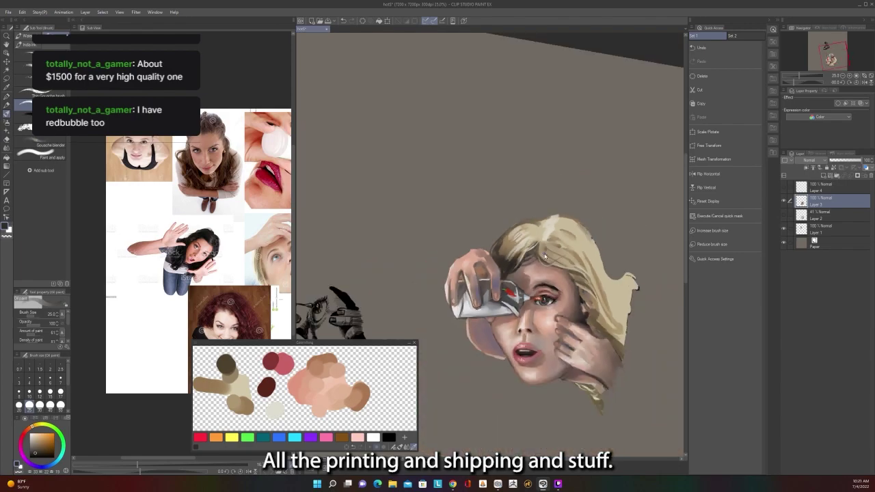
{"action": "scroll", "coordinate": [544, 248], "scroll_direction": "up", "scroll_amount": 2}
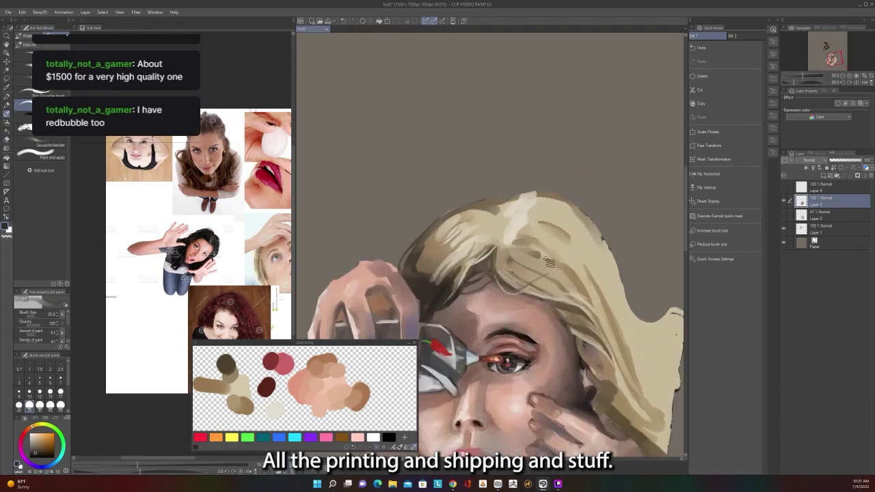
{"action": "scroll", "coordinate": [549, 262], "scroll_direction": "down", "scroll_amount": 3}
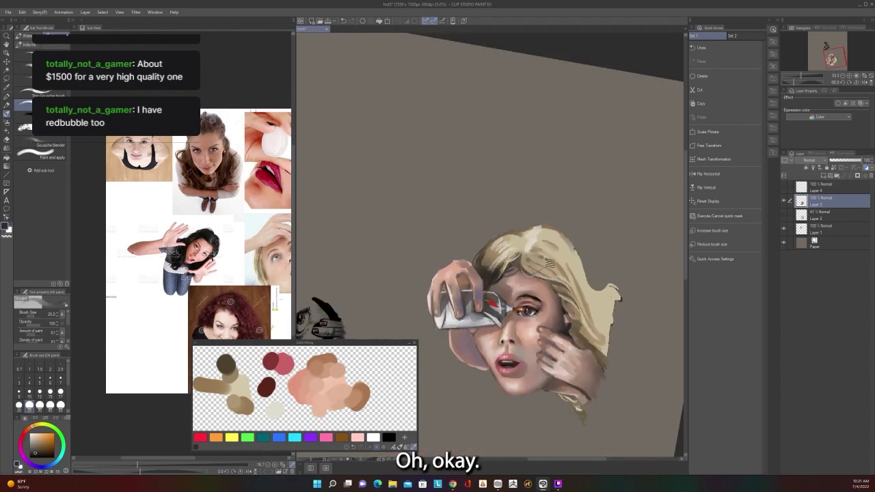
{"action": "scroll", "coordinate": [548, 262], "scroll_direction": "up", "scroll_amount": 3}
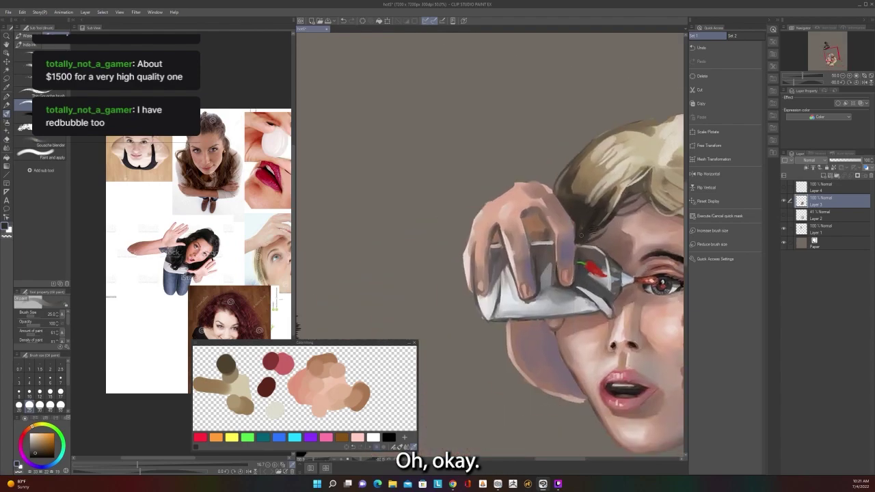
{"action": "scroll", "coordinate": [598, 209], "scroll_direction": "down", "scroll_amount": 3}
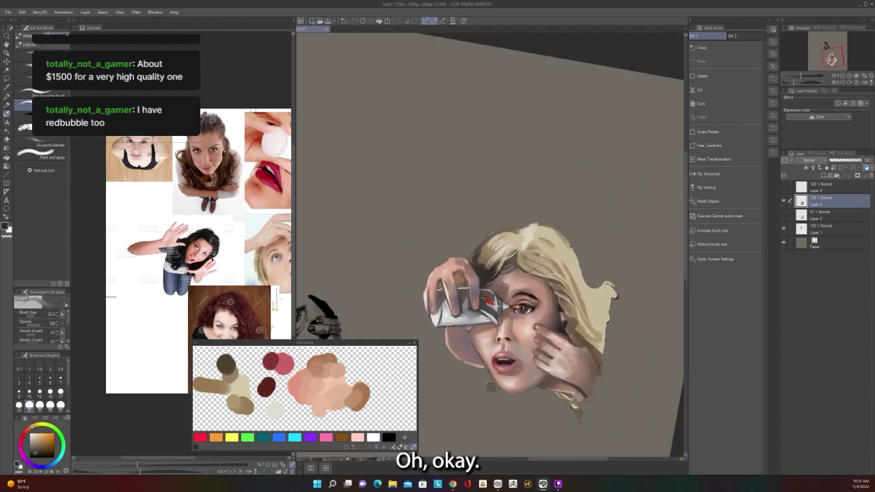
{"action": "scroll", "coordinate": [490, 387], "scroll_direction": "up", "scroll_amount": 1}
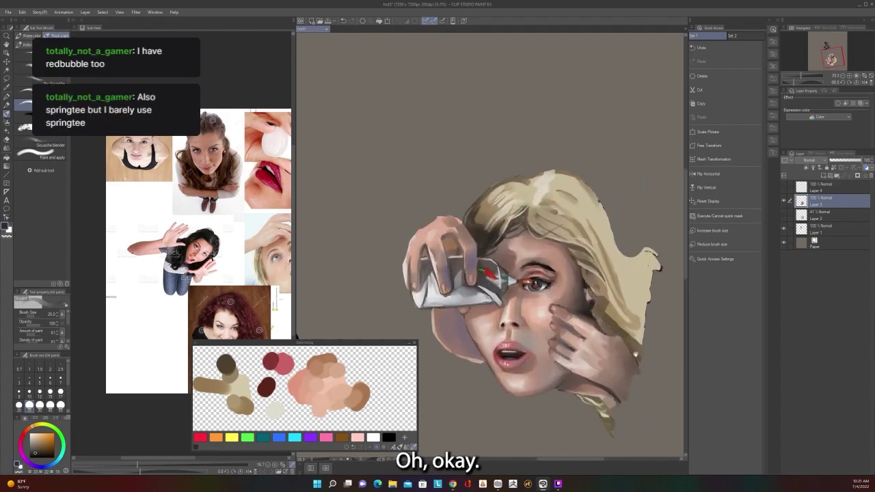
Step: Sample a skin tone from the raised hand and paint a short stroke on its middle finger
{"action": "left_click_drag", "start_coordinate": [642, 375], "coordinate": [707, 433]}
{"action": "scroll", "coordinate": [493, 296], "scroll_direction": "up", "scroll_amount": 1}
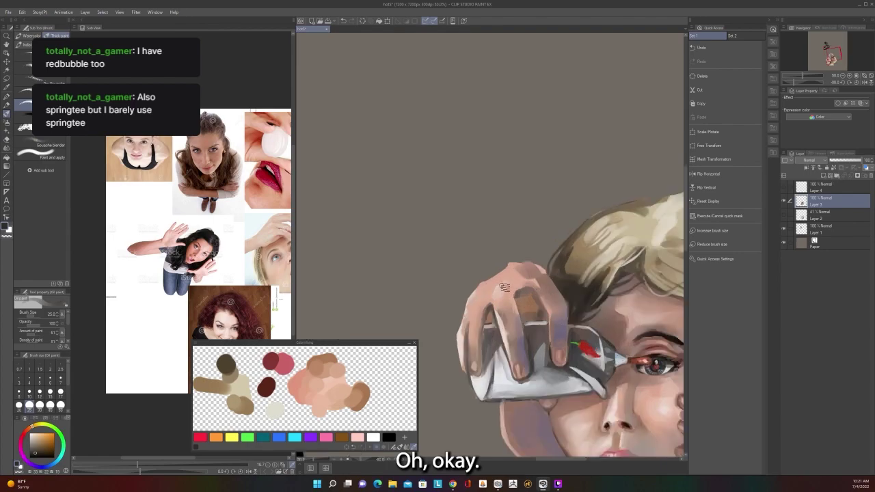
{"action": "key", "text": "alt"}
{"action": "left_click", "coordinate": [506, 307], "text": "alt"}
{"action": "left_click_drag", "start_coordinate": [515, 332], "coordinate": [520, 339]}
Step: Sample a reddish skin tone, enlarge the brush to 50 and paint shading over the fingers and knuckles of the raised hand
{"action": "key", "text": "alt"}
{"action": "left_click", "coordinate": [488, 317], "text": "alt"}
{"action": "key", "text": "bracketright"}
{"action": "key", "text": "bracketright"}
{"action": "key", "text": "bracketright"}
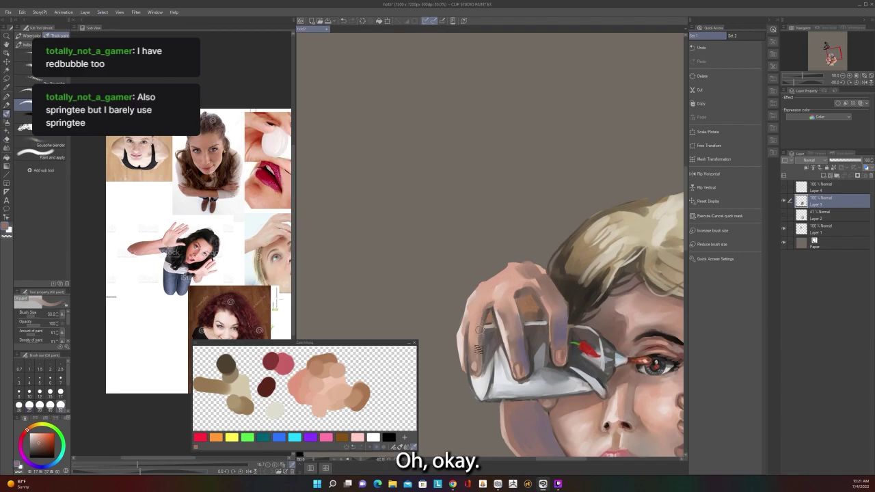
{"action": "scroll", "coordinate": [483, 335], "scroll_direction": "down", "scroll_amount": 1}
{"action": "scroll", "coordinate": [484, 335], "scroll_direction": "up", "scroll_amount": 1}
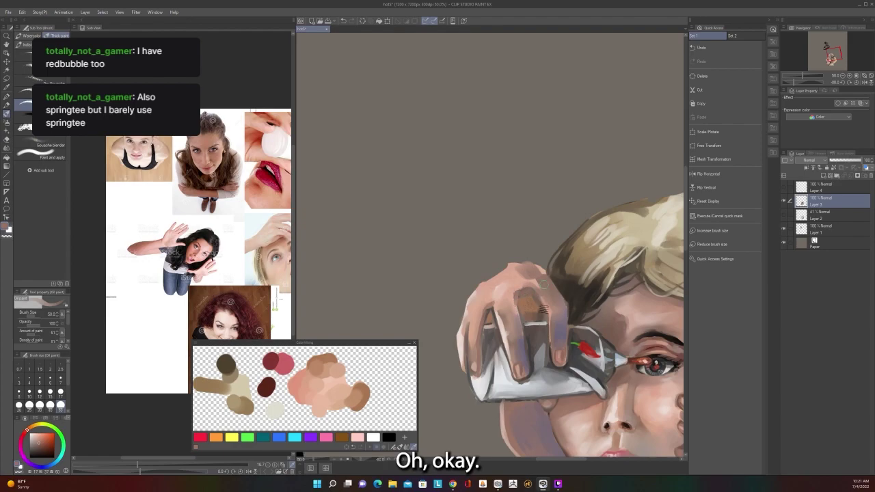
{"action": "scroll", "coordinate": [544, 299], "scroll_direction": "down", "scroll_amount": 4}
{"action": "scroll", "coordinate": [543, 300], "scroll_direction": "up", "scroll_amount": 4}
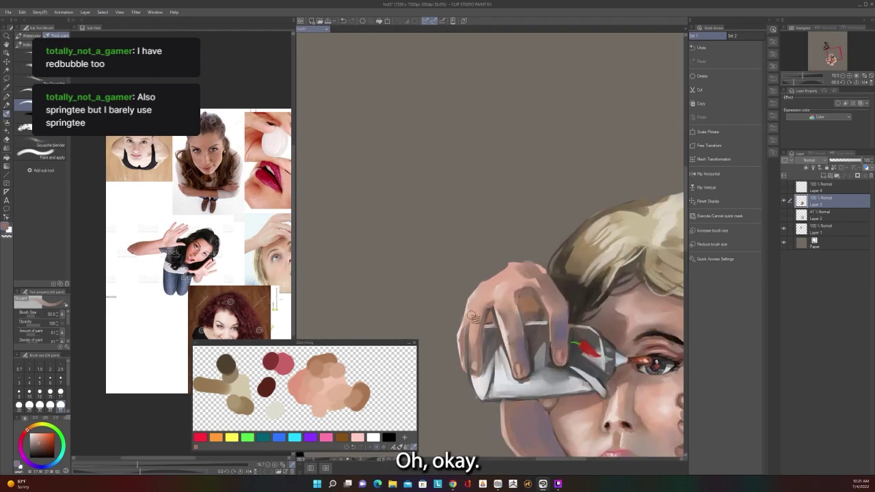
{"action": "scroll", "coordinate": [473, 316], "scroll_direction": "down", "scroll_amount": 1}
{"action": "scroll", "coordinate": [473, 316], "scroll_direction": "up", "scroll_amount": 1}
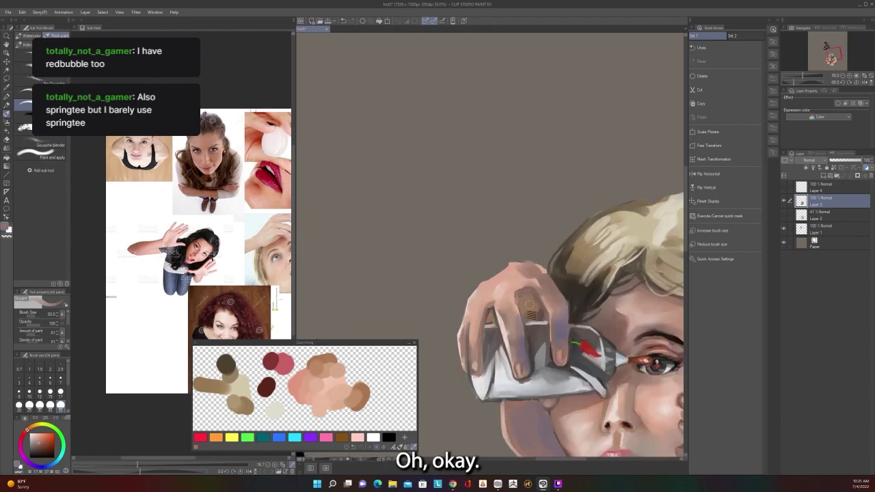
Step: Pick a dark reddish brown and darken the gap between the fingers of the raised hand
{"action": "key", "text": "c"}
{"action": "left_click", "coordinate": [532, 306]}
{"action": "key", "text": "c"}
{"action": "mouse_move", "coordinate": [523, 298]}
{"action": "left_mouse_down"}
{"action": "mouse_move", "coordinate": [530, 317]}
{"action": "mouse_move", "coordinate": [538, 309]}
{"action": "mouse_move", "coordinate": [530, 302]}
{"action": "left_mouse_up"}
{"action": "scroll", "coordinate": [498, 301], "scroll_direction": "down", "scroll_amount": 4}
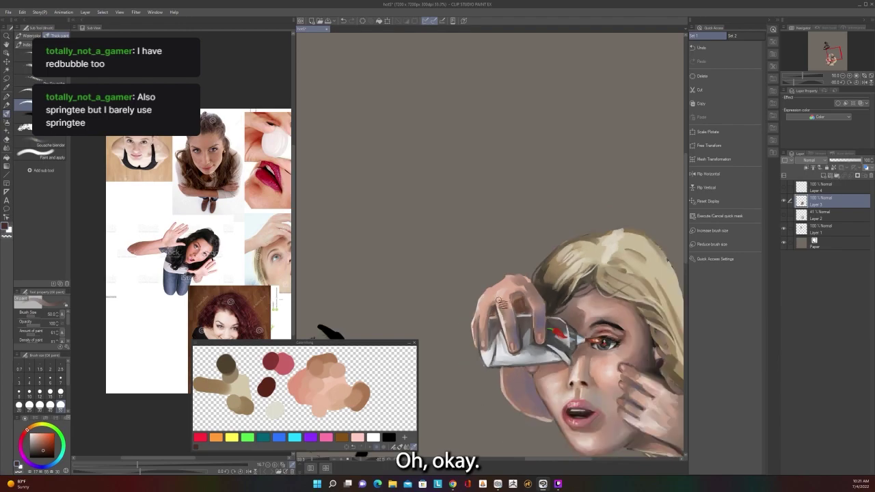
Step: Reduce the brush to 25 and paint dark reddish-brown accents along the fingers holding the packet
{"action": "scroll", "coordinate": [499, 301], "scroll_direction": "up", "scroll_amount": 2}
{"action": "scroll", "coordinate": [498, 303], "scroll_direction": "up", "scroll_amount": 3}
{"action": "key", "text": "bracketleft"}
{"action": "key", "text": "bracketleft"}
{"action": "key", "text": "bracketleft"}
{"action": "key", "text": "bracketleft"}
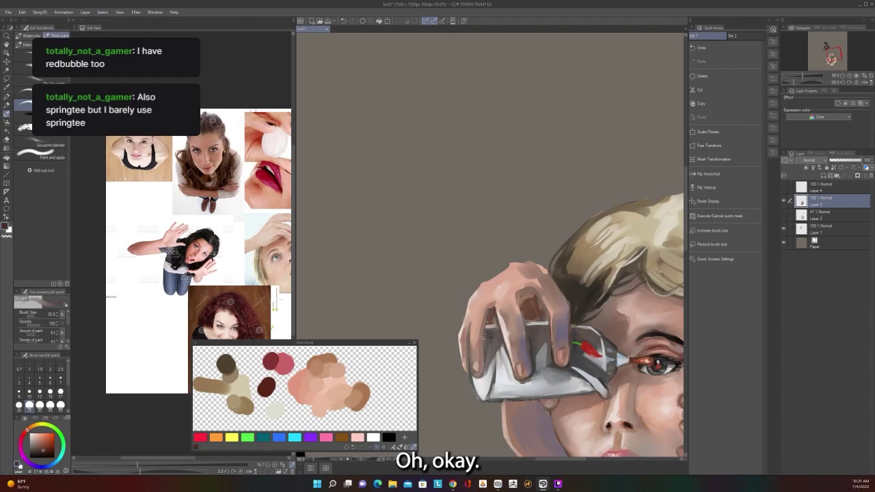
Step: Paint a thin dark reddish-brown contour along the upper edge of the raised hand
{"action": "scroll", "coordinate": [487, 335], "scroll_direction": "down", "scroll_amount": 1}
{"action": "scroll", "coordinate": [487, 335], "scroll_direction": "down", "scroll_amount": 1}
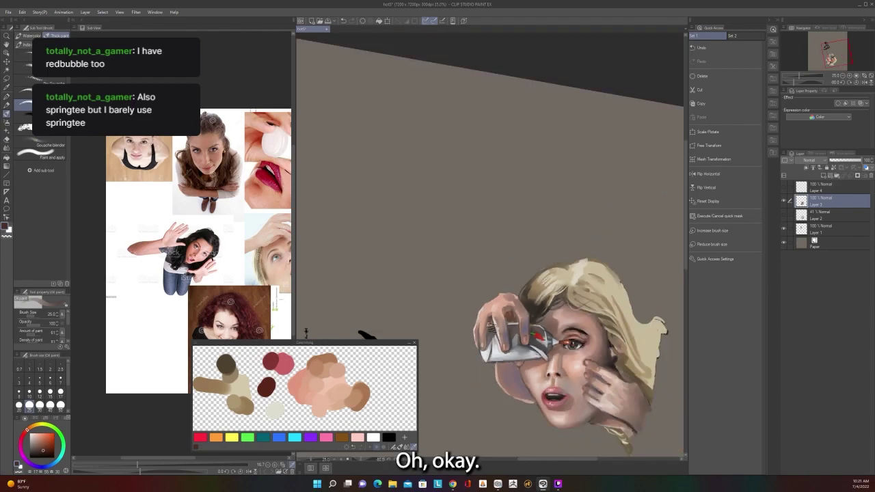
{"action": "scroll", "coordinate": [536, 273], "scroll_direction": "up", "scroll_amount": 2}
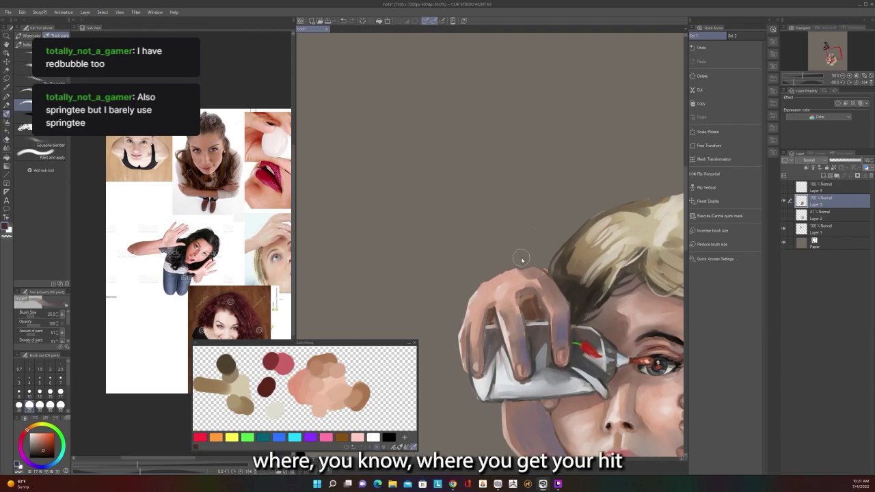
{"action": "scroll", "coordinate": [523, 257], "scroll_direction": "down", "scroll_amount": 2}
{"action": "scroll", "coordinate": [522, 258], "scroll_direction": "up", "scroll_amount": 1}
{"action": "scroll", "coordinate": [525, 261], "scroll_direction": "up", "scroll_amount": 1}
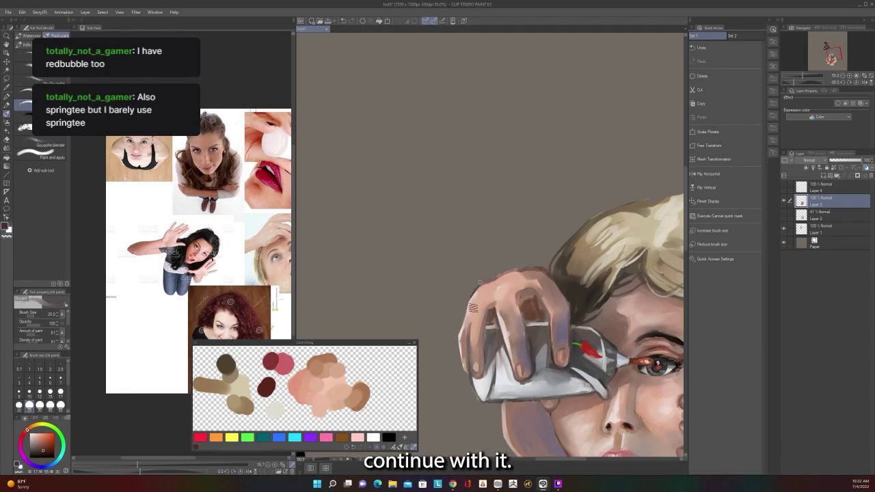
Step: Sample a muted skin tone, enlarge the brush to 50 and paint over the knuckles of the raised hand
{"action": "scroll", "coordinate": [483, 259], "scroll_direction": "down", "scroll_amount": 5}
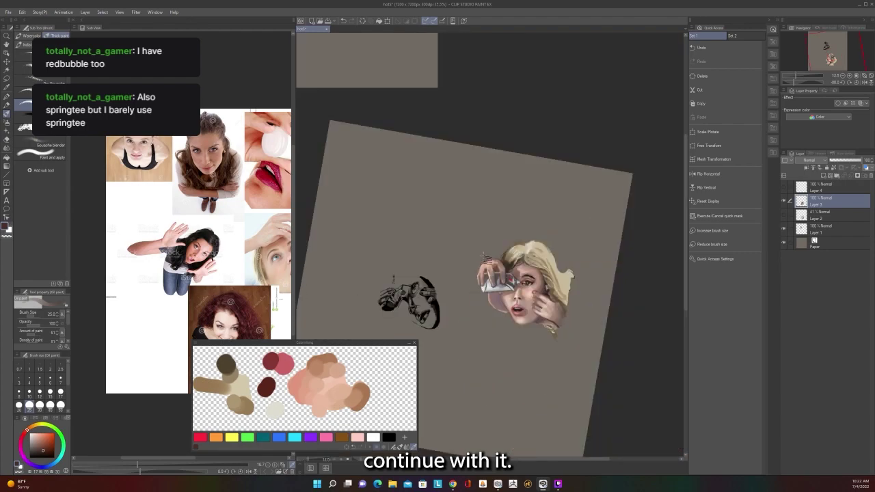
{"action": "scroll", "coordinate": [483, 259], "scroll_direction": "up", "scroll_amount": 5}
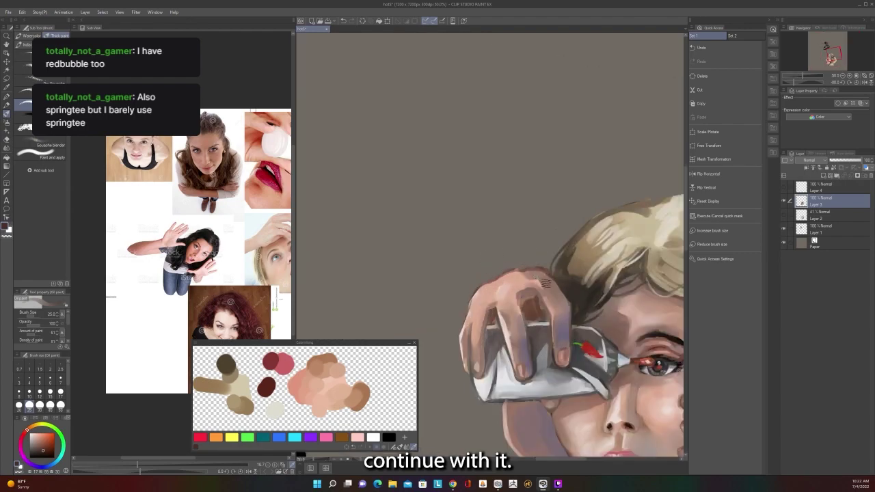
{"action": "key", "text": "alt"}
{"action": "key", "text": "bracketright"}
{"action": "key", "text": "bracketright"}
{"action": "key", "text": "bracketright"}
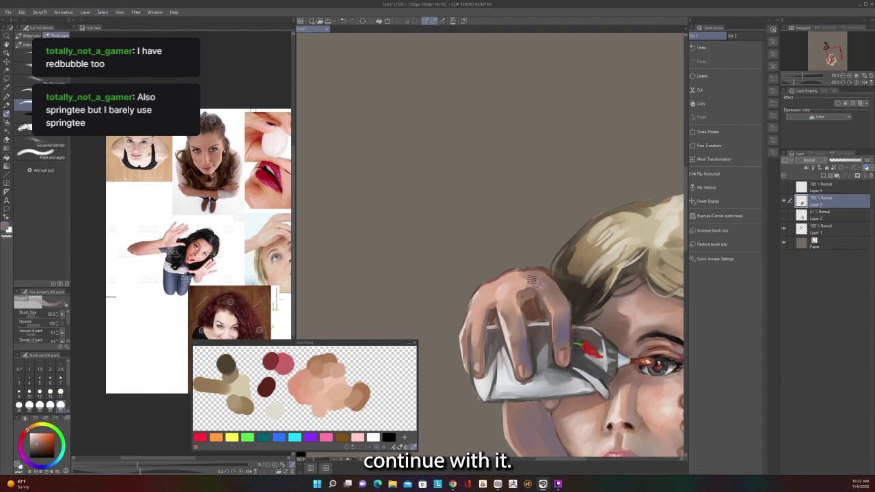
{"action": "scroll", "coordinate": [548, 267], "scroll_direction": "down", "scroll_amount": 2}
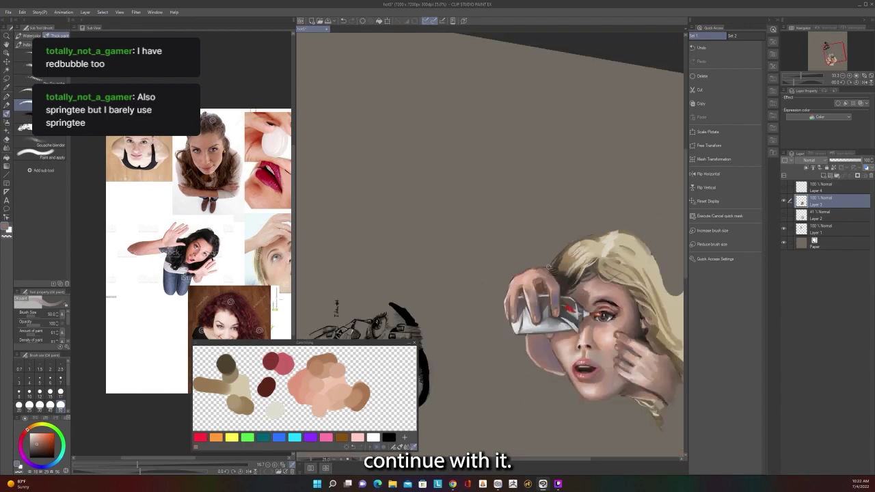
{"action": "scroll", "coordinate": [549, 268], "scroll_direction": "up", "scroll_amount": 2}
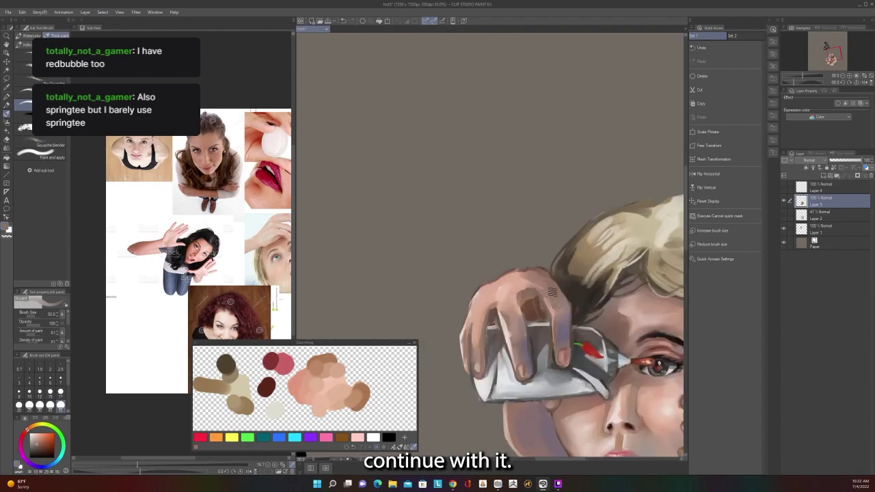
{"action": "scroll", "coordinate": [561, 302], "scroll_direction": "down", "scroll_amount": 4}
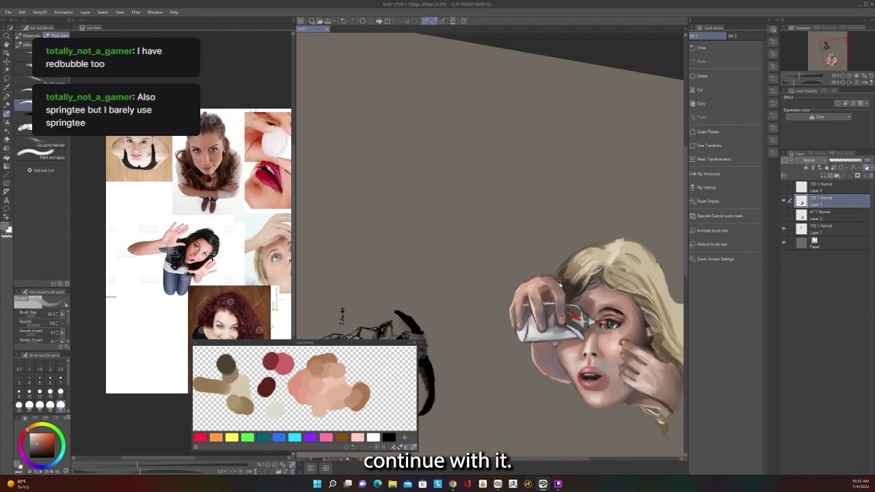
{"action": "scroll", "coordinate": [561, 301], "scroll_direction": "up", "scroll_amount": 4}
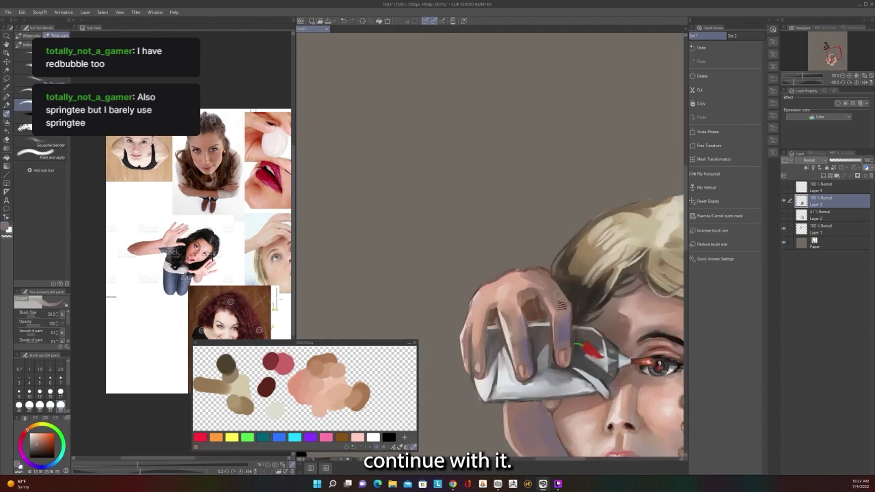
Step: Sample lighter pinkish skin tones from the raised hand and paint them over its finger and knuckles
{"action": "key", "text": "alt"}
{"action": "left_click", "coordinate": [565, 315], "text": "alt"}
{"action": "key", "text": "bracketleft"}
{"action": "key", "text": "bracketleft"}
{"action": "key", "text": "bracketleft"}
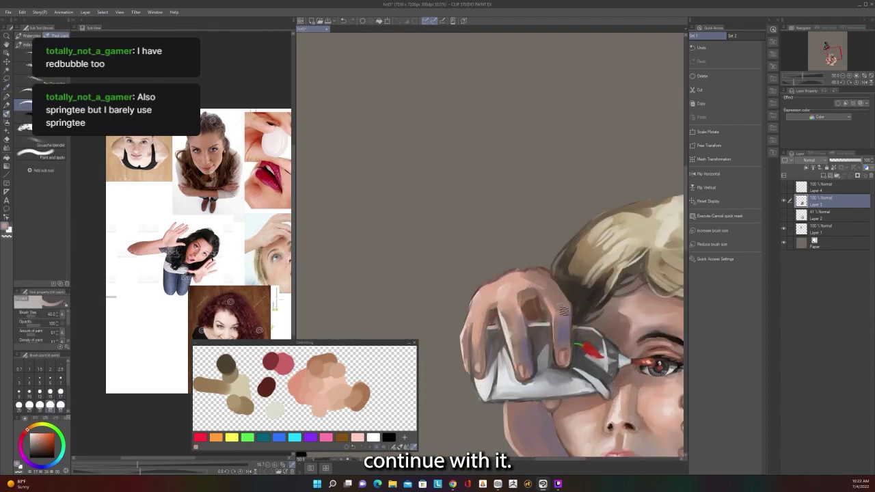
{"action": "key", "text": "bracketright"}
{"action": "key", "text": "bracketright"}
{"action": "key", "text": "bracketright"}
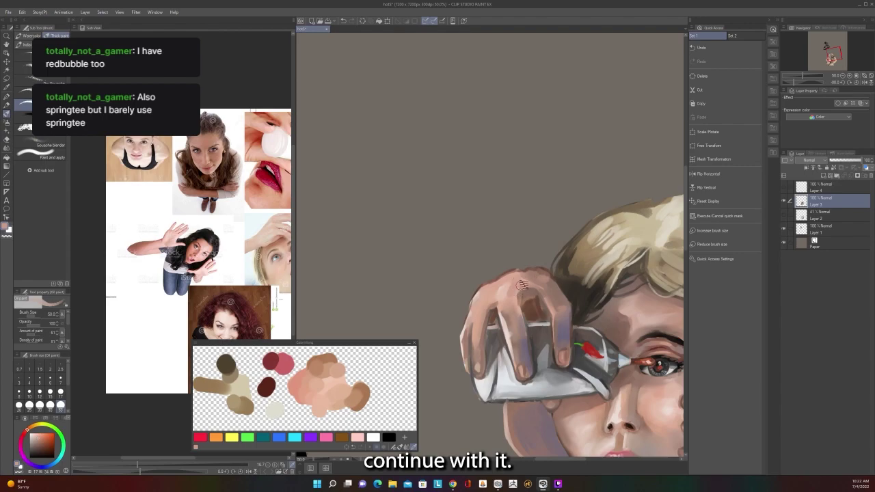
Step: Pick a dark brown, set the brush to 25 and darken the edges around the gap between the raised hand's fingers
{"action": "scroll", "coordinate": [523, 283], "scroll_direction": "down", "scroll_amount": 2}
{"action": "scroll", "coordinate": [518, 279], "scroll_direction": "up", "scroll_amount": 2}
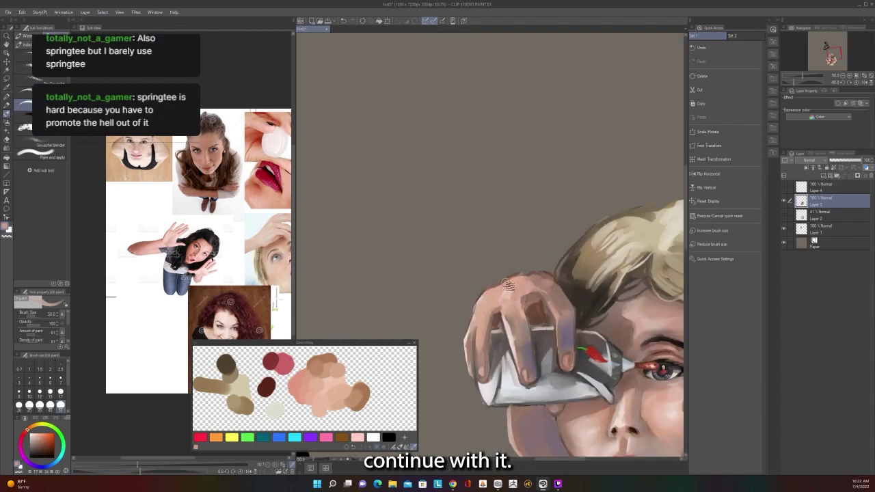
{"action": "key", "text": "i"}
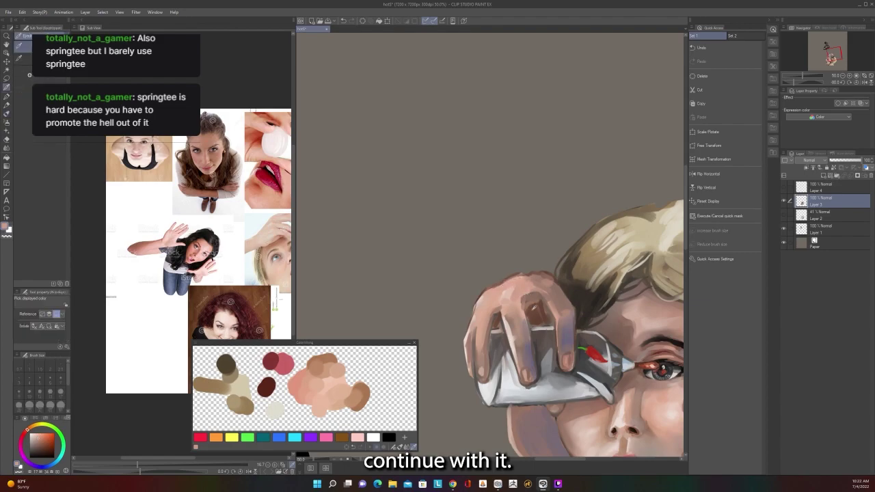
{"action": "key", "text": "b"}
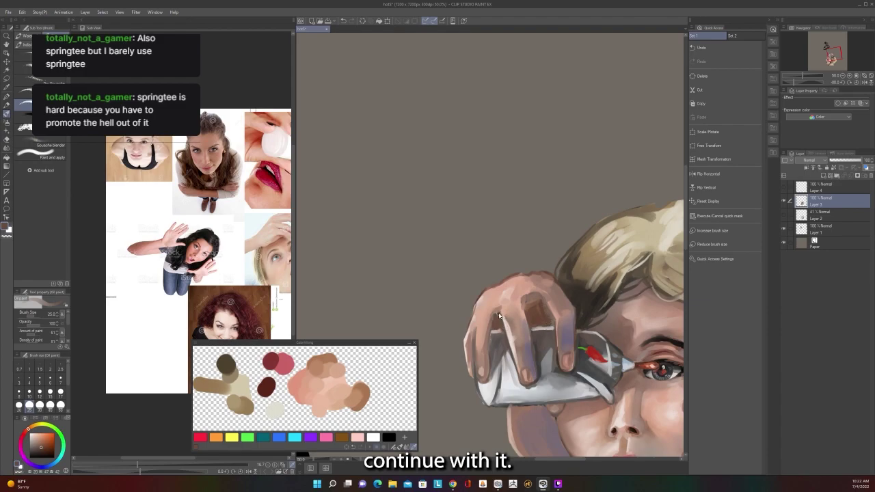
Step: Sample a dark grey from the packet and paint a thin shadow along its lower edge
{"action": "scroll", "coordinate": [499, 315], "scroll_direction": "down", "scroll_amount": 3}
{"action": "scroll", "coordinate": [499, 315], "scroll_direction": "up", "scroll_amount": 3}
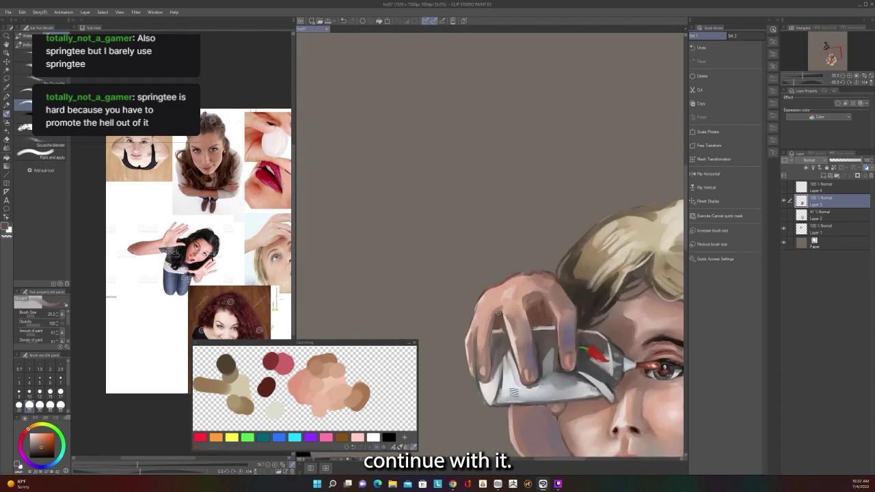
{"action": "left_click", "coordinate": [518, 405], "text": "alt"}
{"action": "left_click_drag", "start_coordinate": [517, 408], "coordinate": [557, 409]}
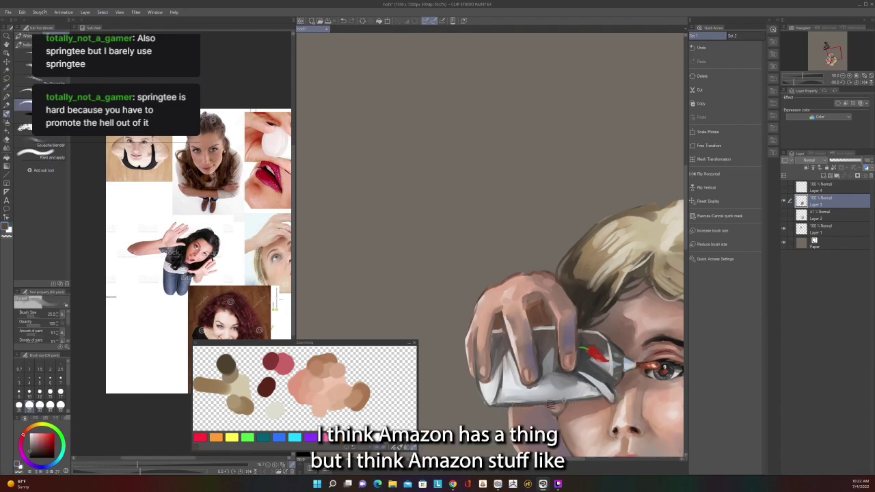
Step: Pick a pale near-white tone, set the brush to 50 and paint highlights on the fingers holding the packet
{"action": "scroll", "coordinate": [649, 403], "scroll_direction": "down", "scroll_amount": 2}
{"action": "left_click_drag", "start_coordinate": [628, 270], "coordinate": [568, 218]}
{"action": "scroll", "coordinate": [513, 261], "scroll_direction": "up", "scroll_amount": 2}
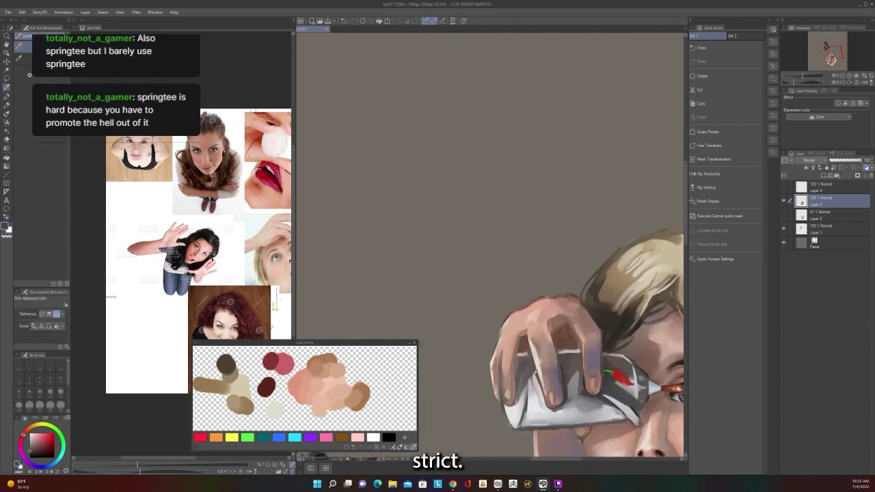
{"action": "left_click", "coordinate": [539, 369]}
{"action": "key", "text": "b"}
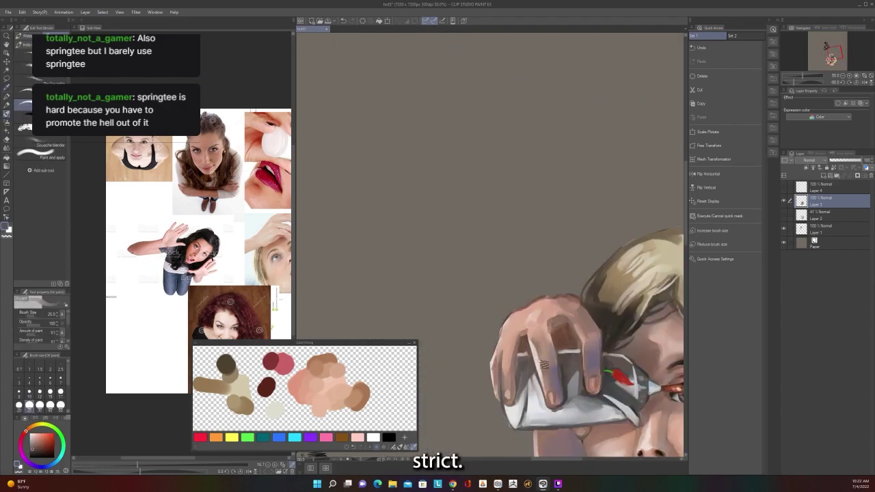
{"action": "left_click", "coordinate": [547, 367], "text": "alt"}
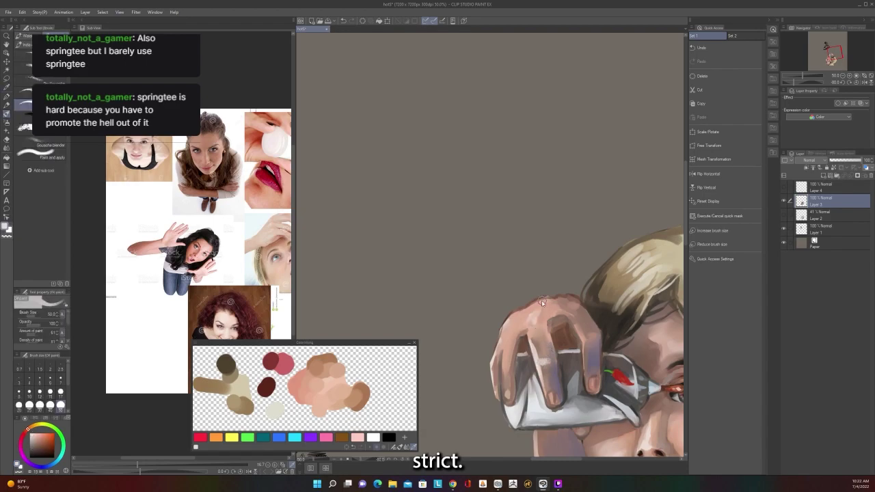
{"action": "scroll", "coordinate": [544, 303], "scroll_direction": "down", "scroll_amount": 1}
{"action": "scroll", "coordinate": [543, 302], "scroll_direction": "up", "scroll_amount": 1}
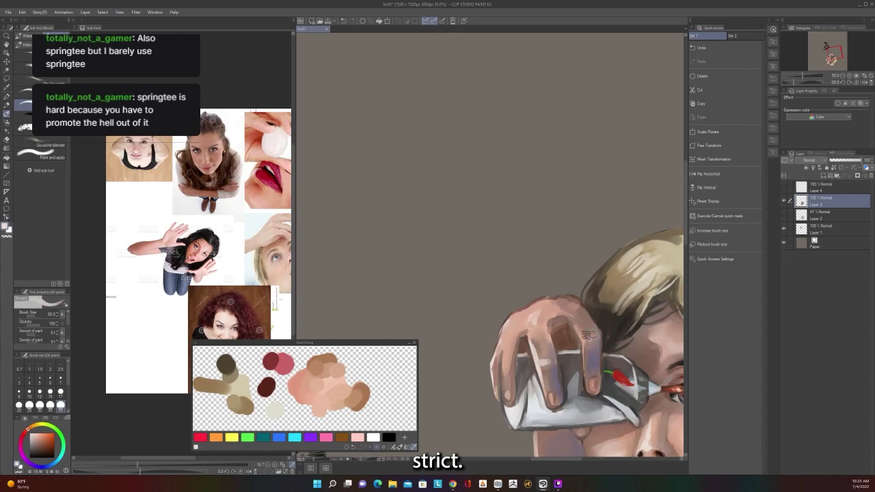
Step: Sample a dark tone from the wrist of the hand on the cheek, enlarge the brush to 150 and shade that wrist
{"action": "scroll", "coordinate": [511, 364], "scroll_direction": "down", "scroll_amount": 1}
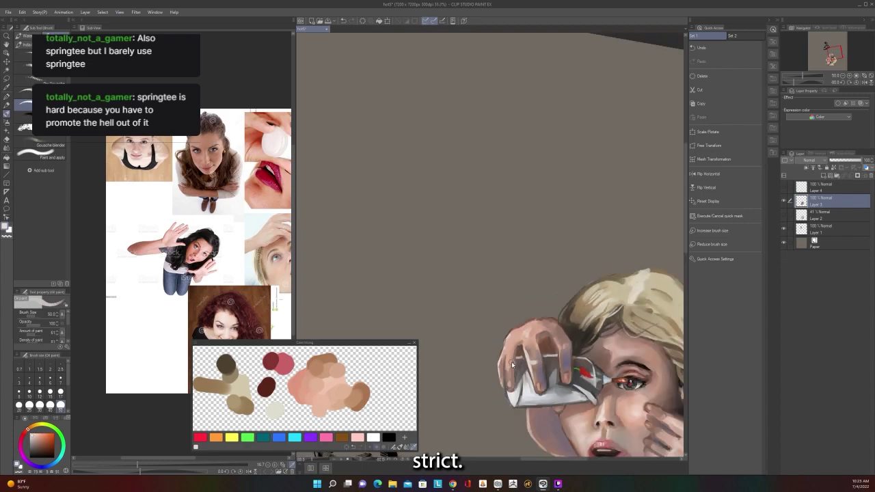
{"action": "scroll", "coordinate": [511, 364], "scroll_direction": "down", "scroll_amount": 3}
{"action": "scroll", "coordinate": [558, 361], "scroll_direction": "up", "scroll_amount": 3}
{"action": "scroll", "coordinate": [558, 361], "scroll_direction": "down", "scroll_amount": 1}
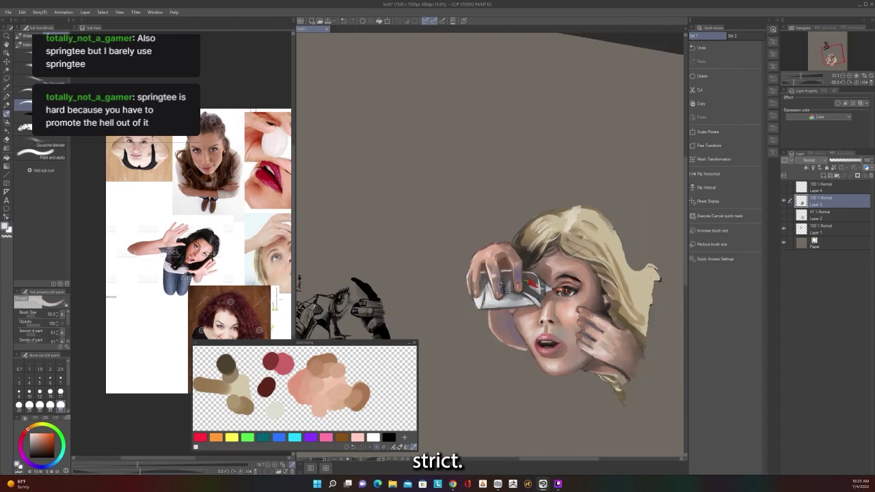
{"action": "scroll", "coordinate": [506, 413], "scroll_direction": "down", "scroll_amount": 1}
{"action": "scroll", "coordinate": [506, 413], "scroll_direction": "up", "scroll_amount": 1}
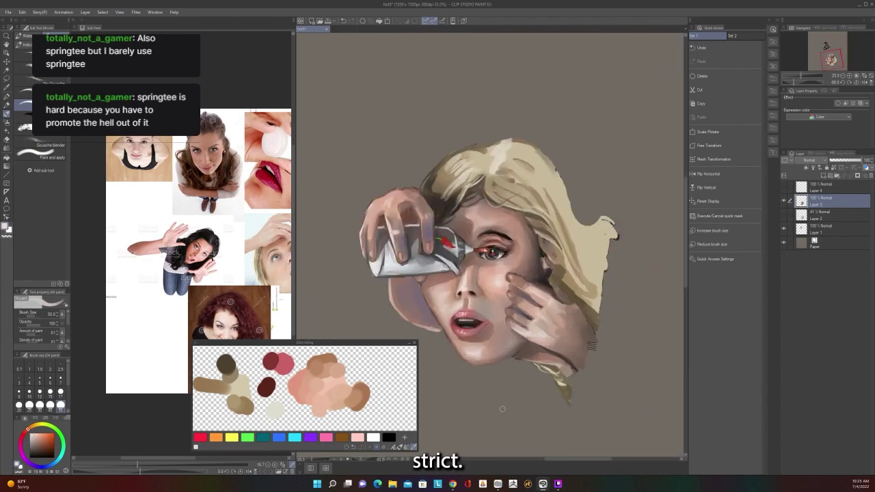
{"action": "key", "text": "i"}
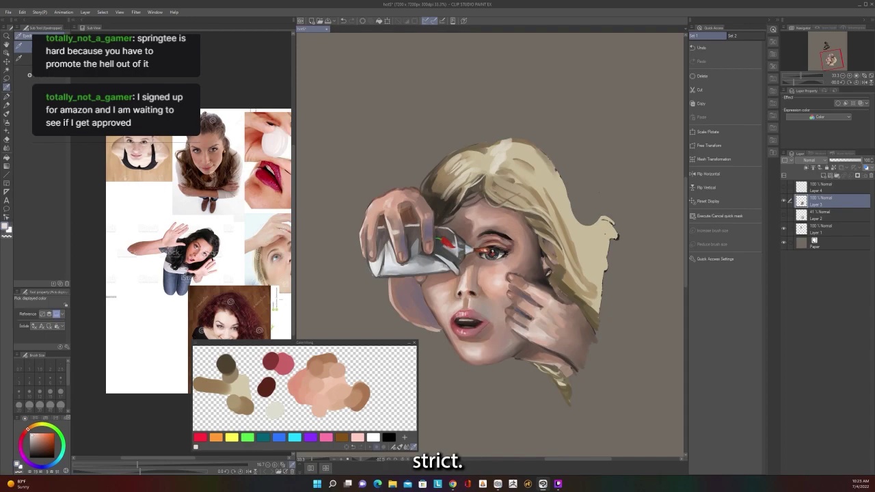
{"action": "key", "text": "j"}
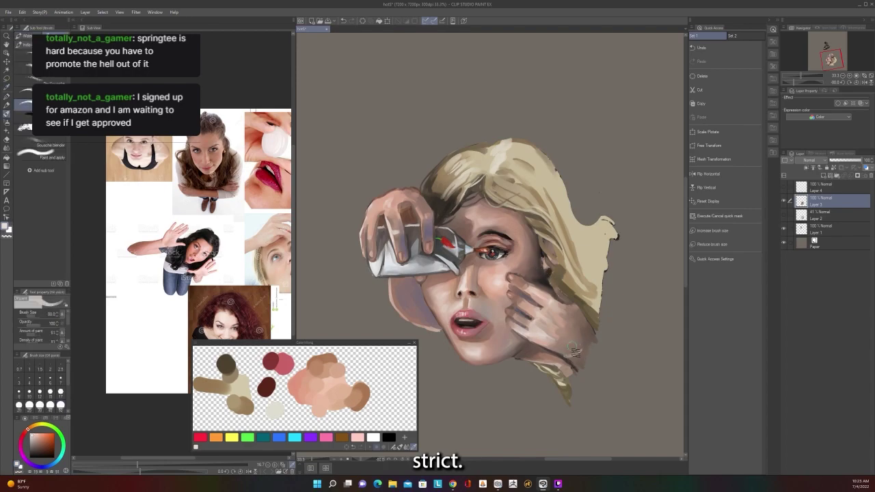
{"action": "left_click", "coordinate": [570, 357], "text": "alt"}
{"action": "left_click", "coordinate": [567, 357], "text": "alt"}
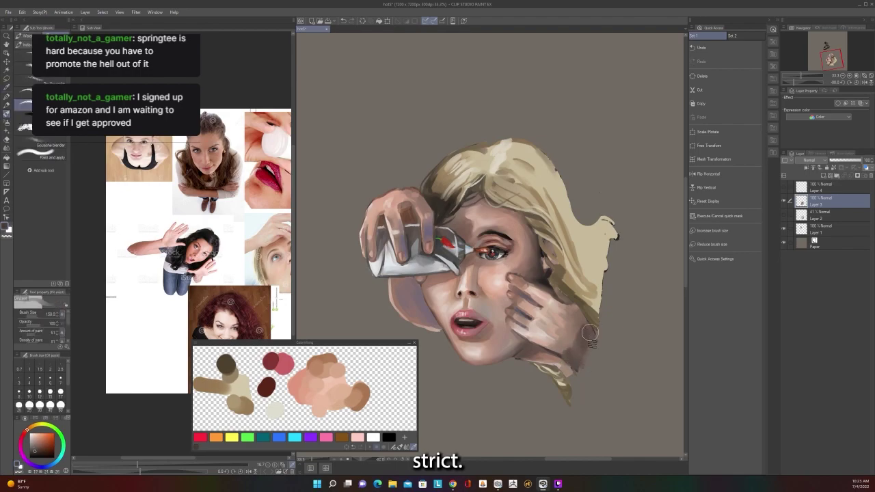
{"action": "scroll", "coordinate": [594, 323], "scroll_direction": "down", "scroll_amount": 3}
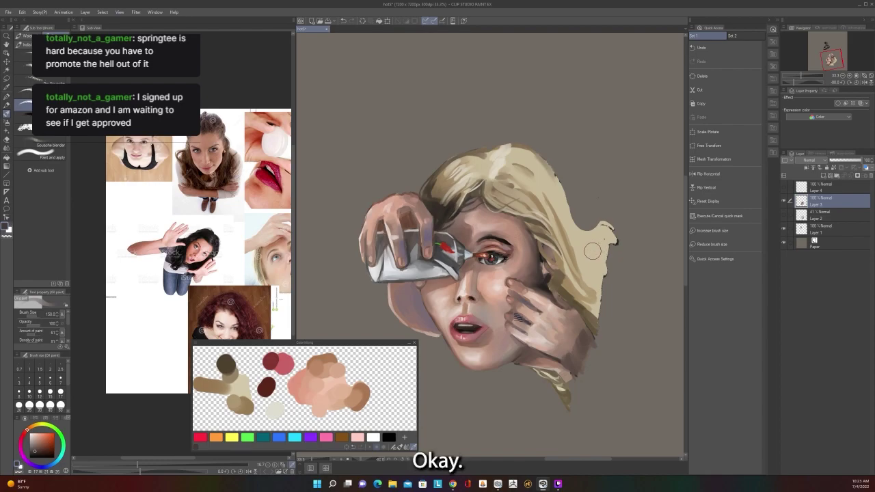
Step: Sample a dark shadow tone between the lower hand's fingers, undo the last stroke, reduce the brush to 25 and darken the area beside the chin
{"action": "scroll", "coordinate": [515, 366], "scroll_direction": "up", "scroll_amount": 1}
{"action": "left_click", "coordinate": [534, 299], "text": "alt"}
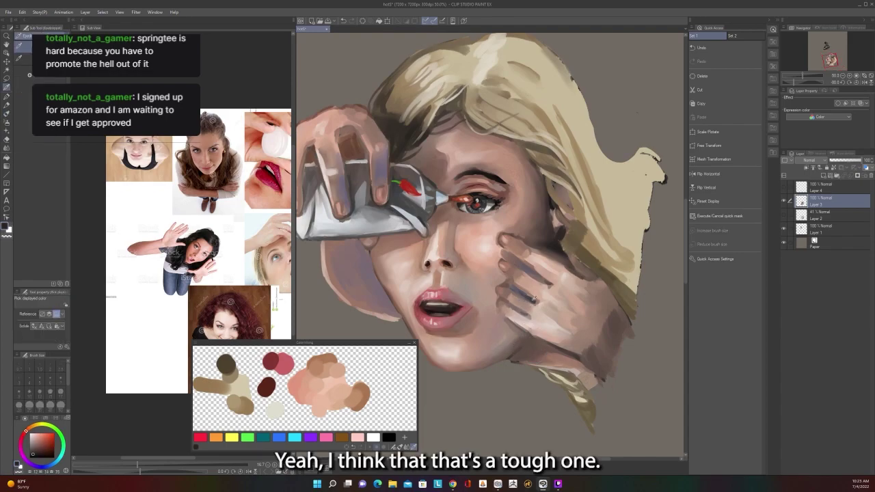
{"action": "key", "text": "b"}
{"action": "key", "text": "ctrl+z"}
{"action": "key", "text": "["}
{"action": "key", "text": "["}
{"action": "key", "text": "["}
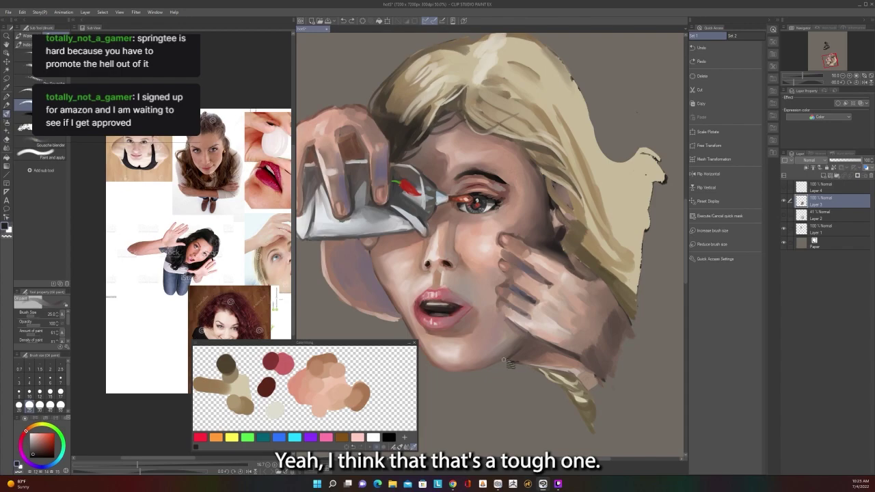
{"action": "left_click_drag", "start_coordinate": [517, 363], "coordinate": [534, 369]}
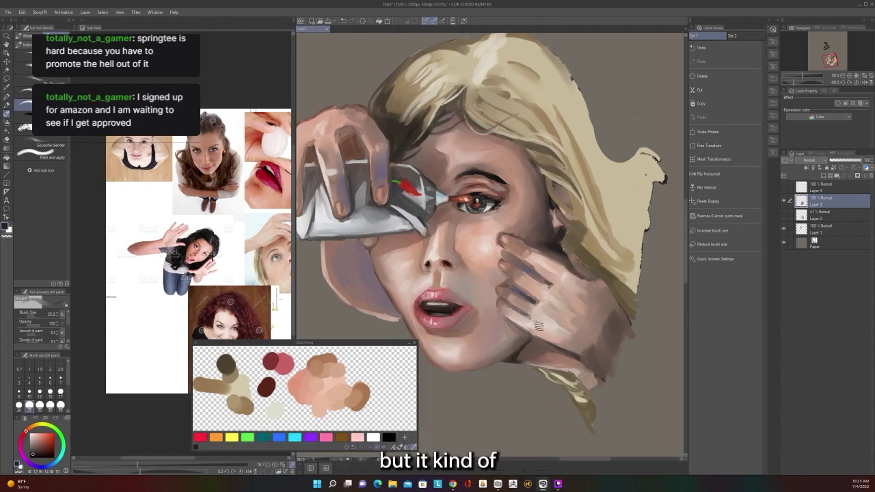
Step: Enlarge the brush and paint a dark shadow from the jaw along the underside of the lower hand's wrist
{"action": "scroll", "coordinate": [539, 326], "scroll_direction": "down", "scroll_amount": 1}
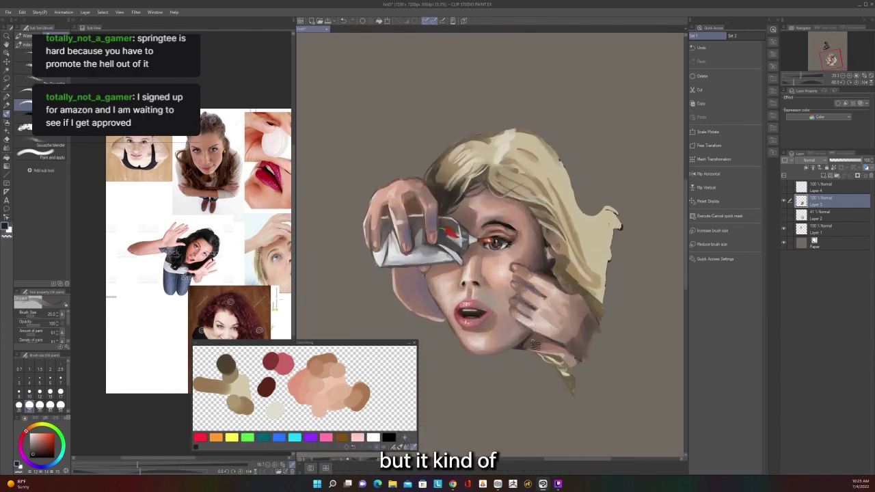
{"action": "key", "text": "bracketright"}
{"action": "key", "text": "bracketright"}
{"action": "key", "text": "bracketright"}
{"action": "left_click_drag", "start_coordinate": [531, 347], "coordinate": [560, 345]}
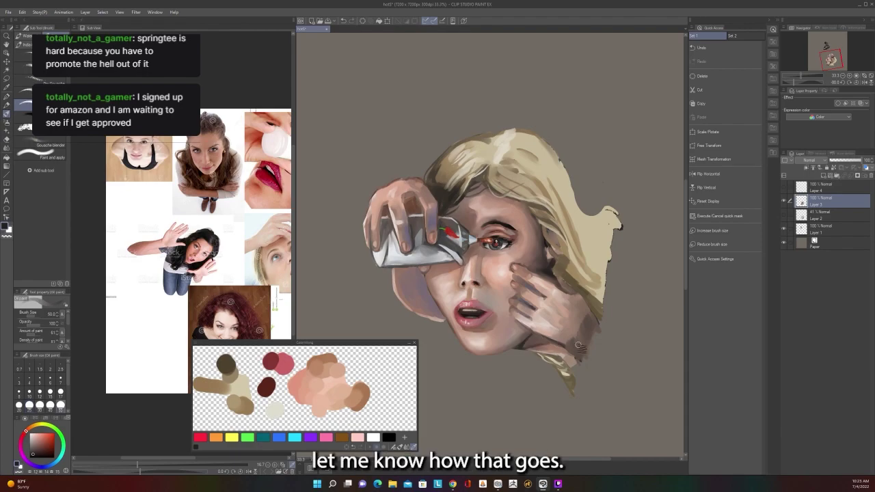
Step: Switch to the Blend tool at size 25 and soften the shadow between the jaw and the lower wrist
{"action": "scroll", "coordinate": [586, 291], "scroll_direction": "up", "scroll_amount": 1}
{"action": "left_click", "coordinate": [6, 148]}
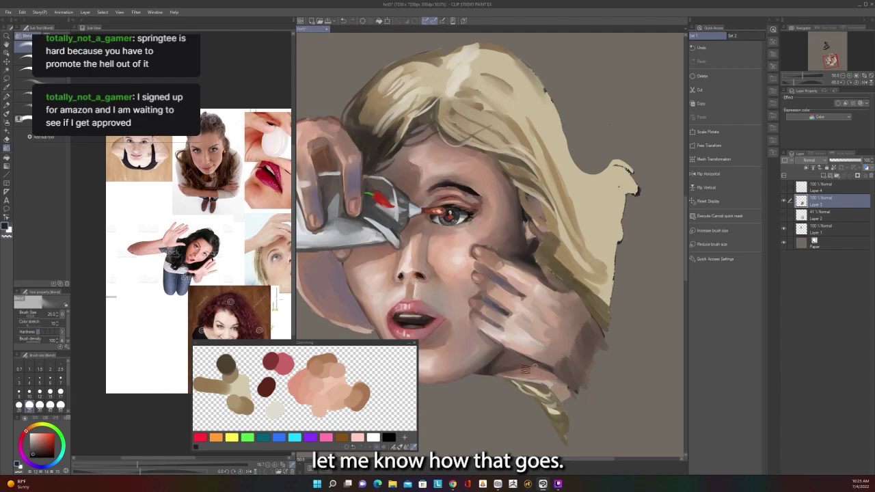
{"action": "left_click_drag", "start_coordinate": [509, 370], "coordinate": [493, 358]}
{"action": "scroll", "coordinate": [508, 338], "scroll_direction": "down", "scroll_amount": 5}
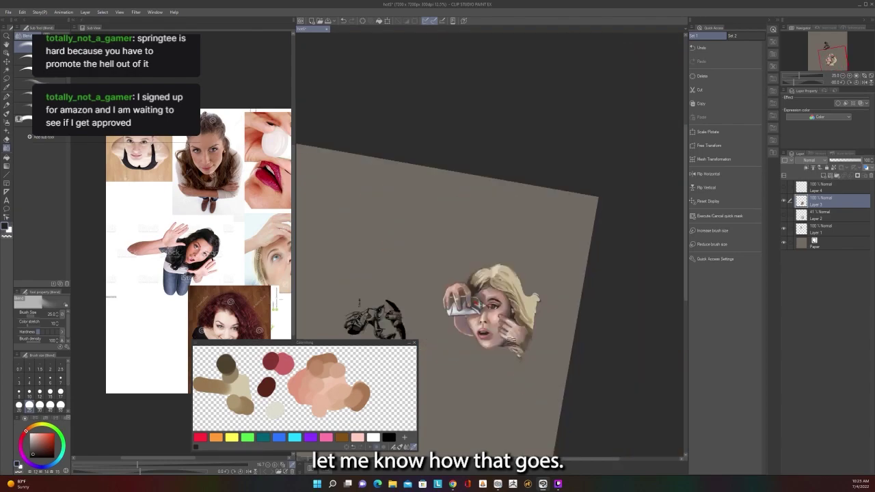
{"action": "scroll", "coordinate": [508, 338], "scroll_direction": "up", "scroll_amount": 2}
{"action": "left_click_drag", "start_coordinate": [470, 371], "coordinate": [522, 404]}
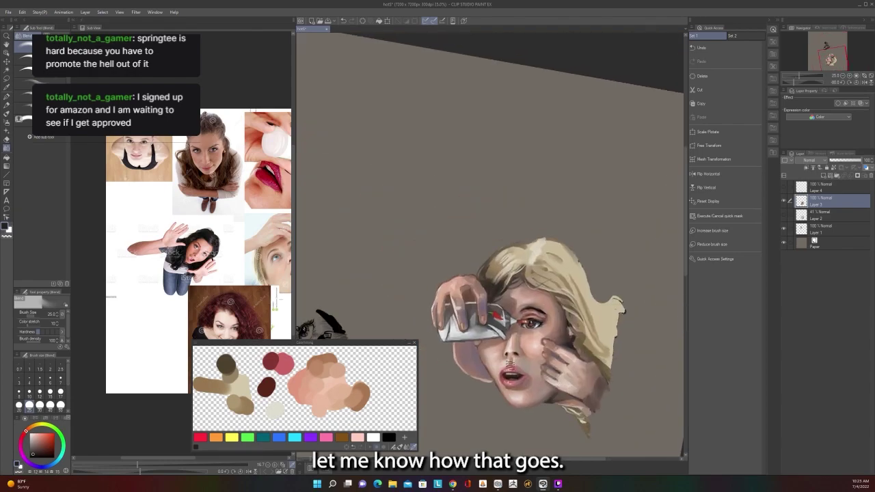
{"action": "scroll", "coordinate": [482, 365], "scroll_direction": "up", "scroll_amount": 1}
{"action": "scroll", "coordinate": [483, 365], "scroll_direction": "up", "scroll_amount": 2}
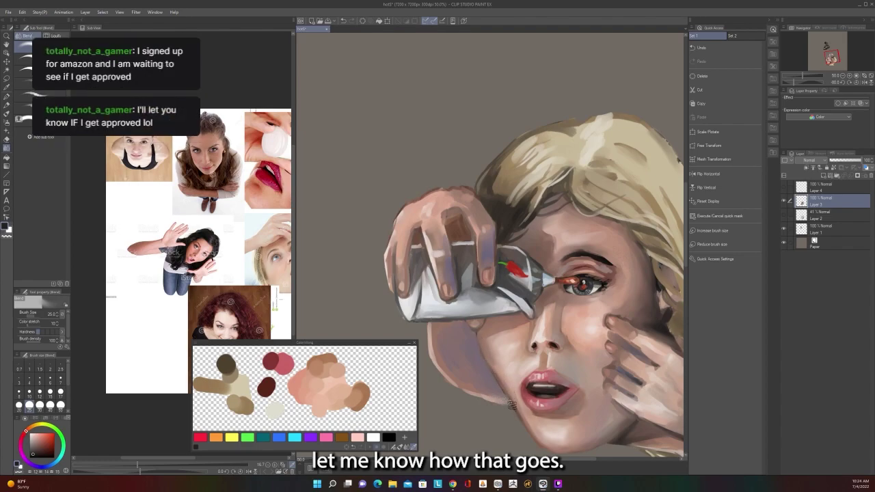
{"action": "scroll", "coordinate": [510, 396], "scroll_direction": "down", "scroll_amount": 3}
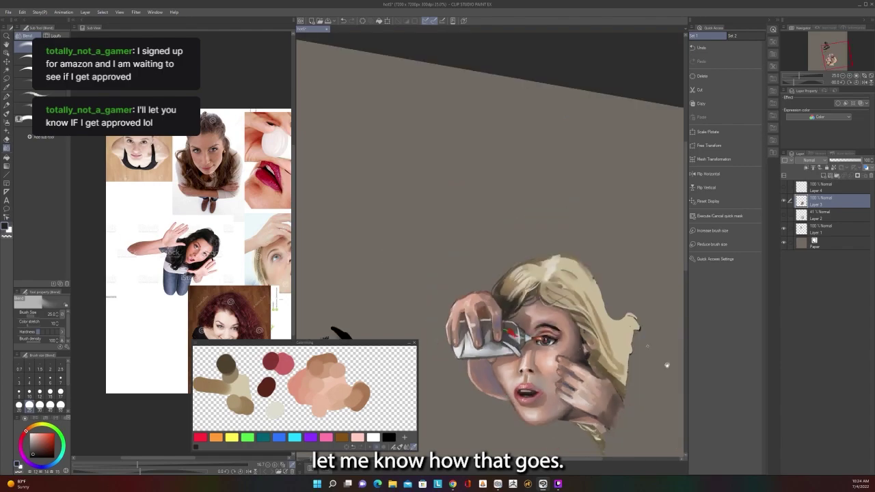
Step: Enlarge the Blend tool to 50 and soften the shading around the lower hand's wrist
{"action": "key", "text": "]"}
{"action": "key", "text": "]"}
{"action": "key", "text": "]"}
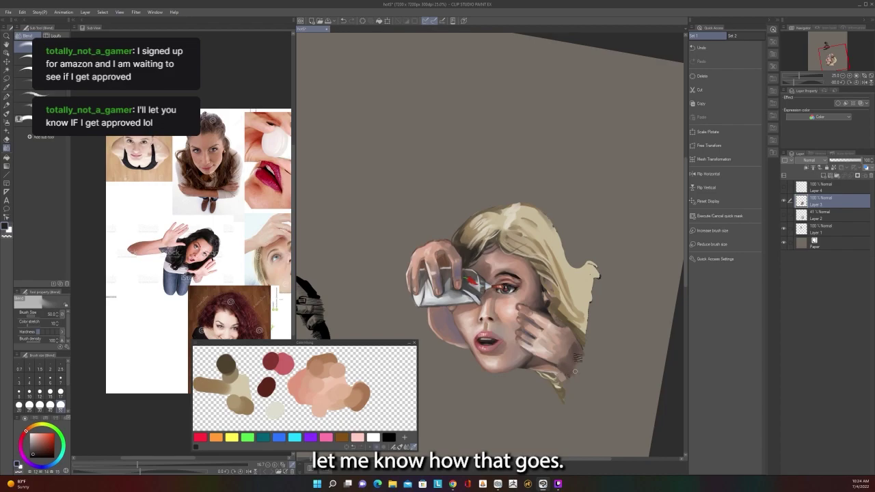
{"action": "scroll", "coordinate": [583, 345], "scroll_direction": "down", "scroll_amount": 2}
{"action": "scroll", "coordinate": [586, 346], "scroll_direction": "up", "scroll_amount": 2}
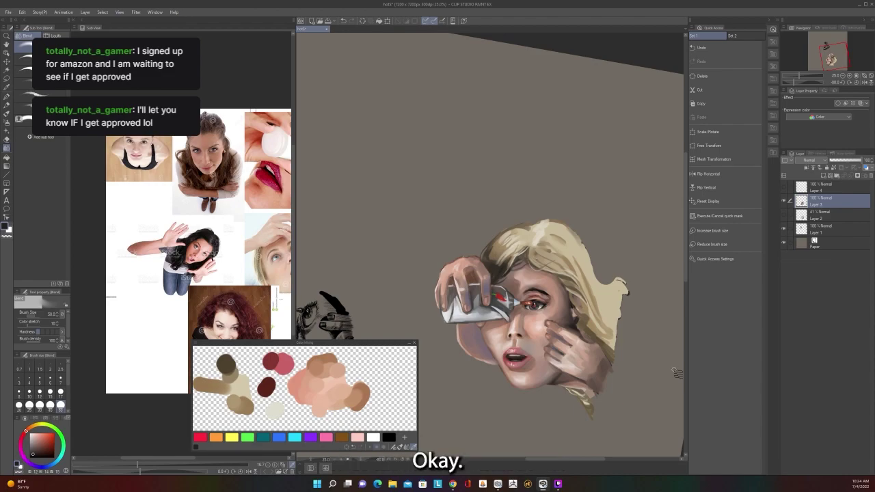
Step: Switch to the Round mixing brush at size 5 and sample a dark tone beside the uncovered eye
{"action": "scroll", "coordinate": [537, 311], "scroll_direction": "up", "scroll_amount": 2}
{"action": "scroll", "coordinate": [537, 311], "scroll_direction": "up", "scroll_amount": 2}
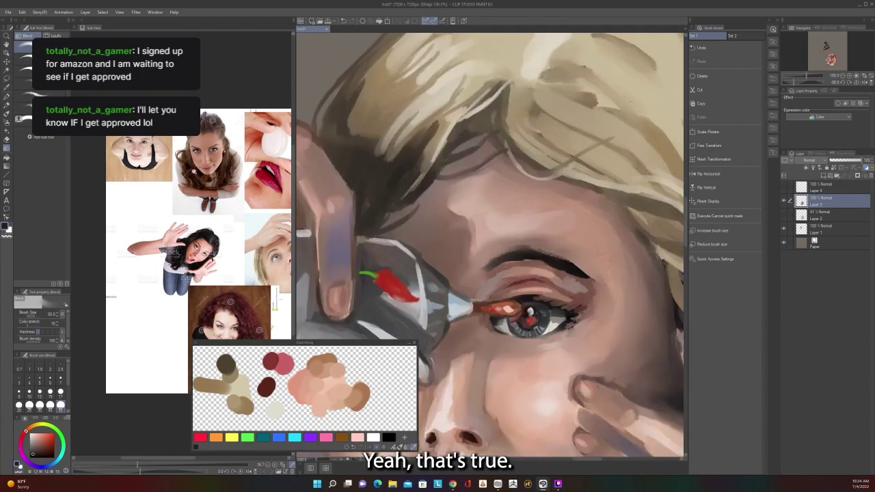
{"action": "scroll", "coordinate": [492, 247], "scroll_direction": "up", "scroll_amount": 2}
{"action": "scroll", "coordinate": [492, 247], "scroll_direction": "down", "scroll_amount": 1}
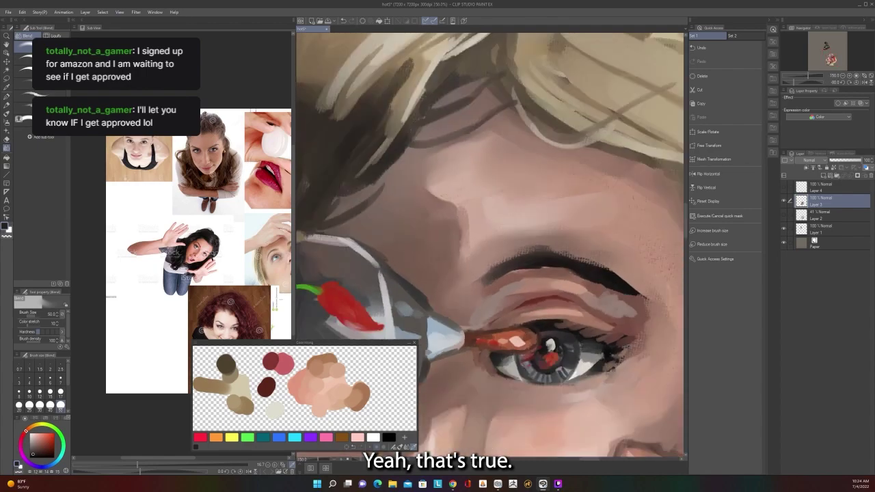
{"action": "key", "text": "b"}
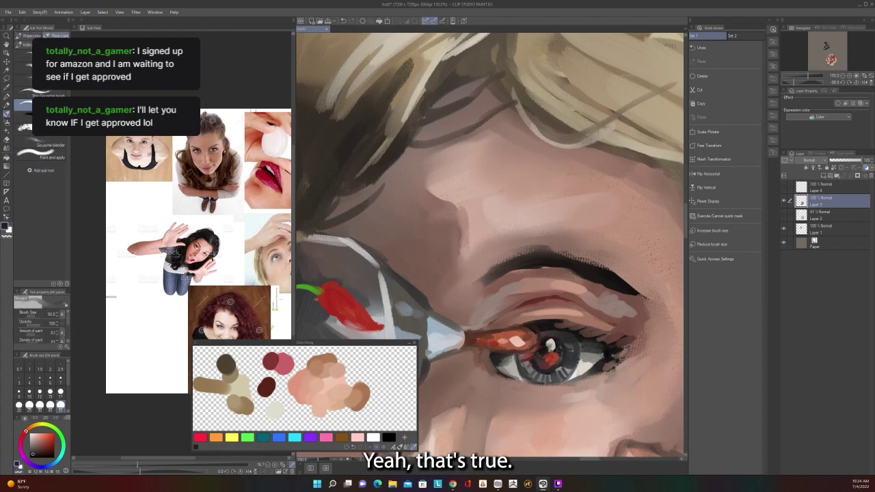
{"action": "left_click", "coordinate": [41, 56]}
{"action": "left_click", "coordinate": [41, 81]}
{"action": "left_click", "coordinate": [54, 94]}
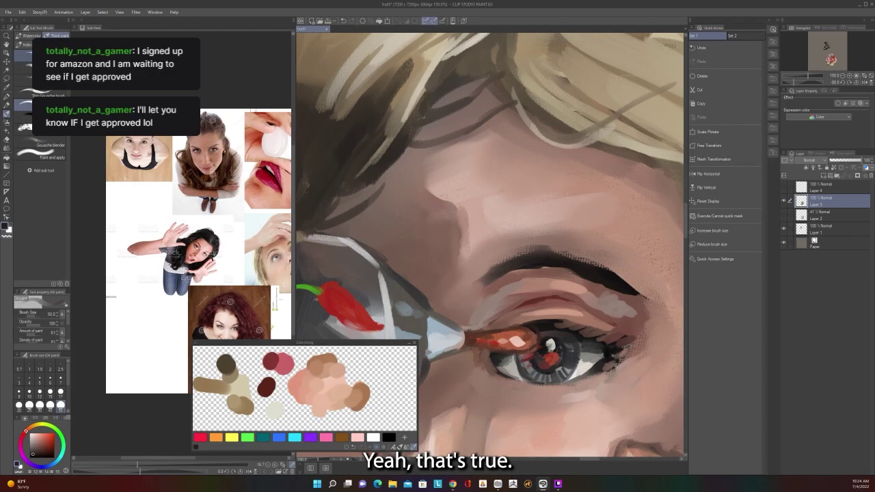
{"action": "left_click", "coordinate": [42, 56]}
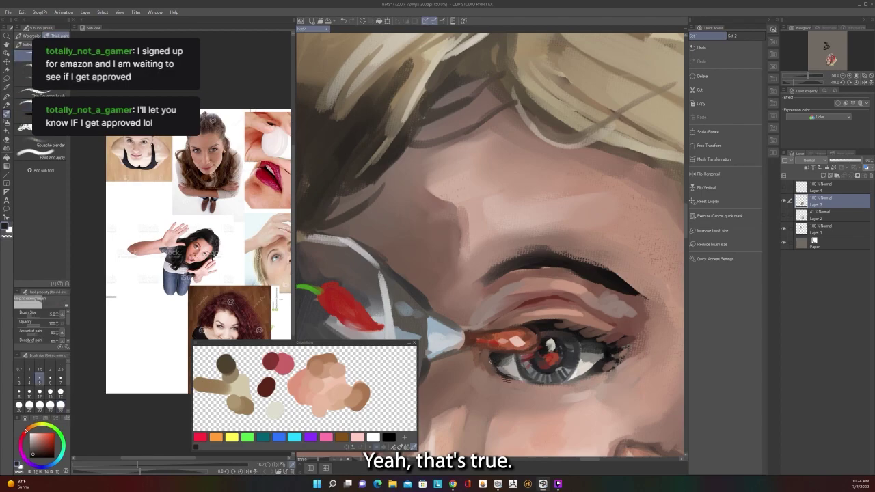
{"action": "key", "text": "alt"}
{"action": "left_click", "coordinate": [496, 357], "text": "alt"}
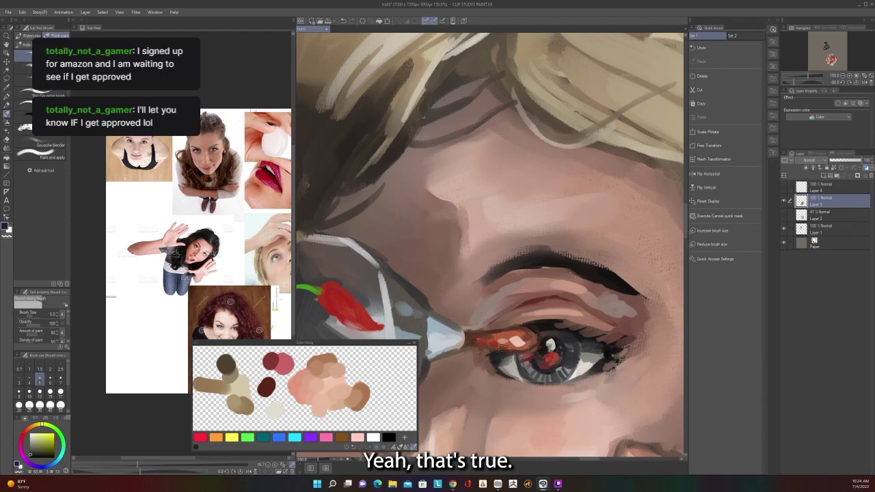
Step: Enlarge the brush and shade the flipped lock at the outer side of the hair with a tan tone
{"action": "scroll", "coordinate": [497, 345], "scroll_direction": "down", "scroll_amount": 5}
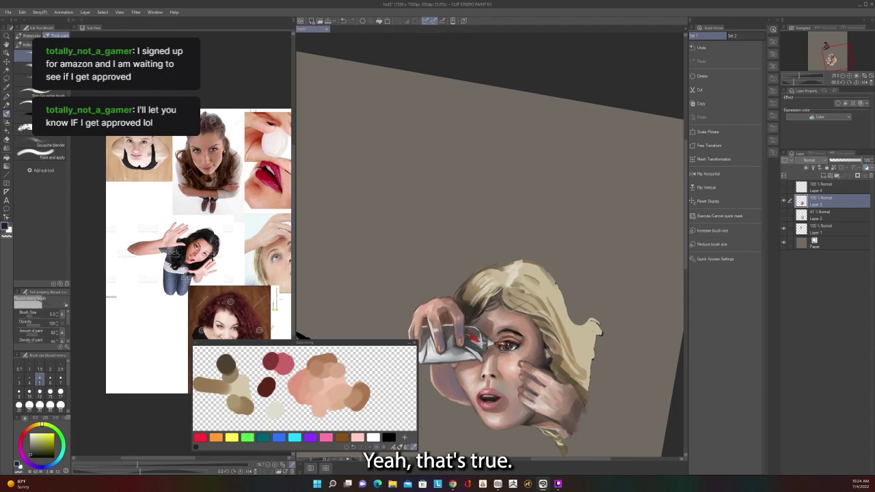
{"action": "scroll", "coordinate": [483, 333], "scroll_direction": "down", "scroll_amount": 2}
{"action": "scroll", "coordinate": [504, 348], "scroll_direction": "up", "scroll_amount": 4}
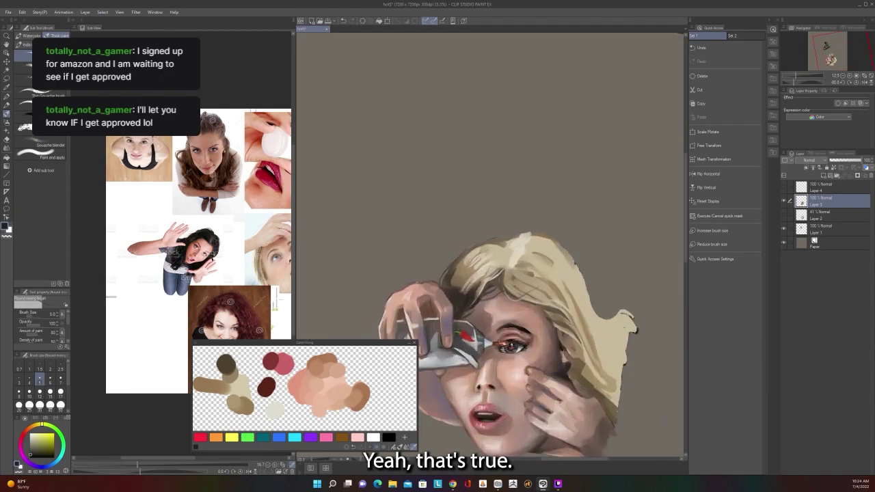
{"action": "key", "text": "]"}
{"action": "key", "text": "]"}
{"action": "key", "text": "]"}
{"action": "key", "text": "]"}
{"action": "key", "text": "]"}
{"action": "key", "text": "]"}
{"action": "key", "text": "]"}
{"action": "key", "text": "]"}
{"action": "key", "text": "]"}
{"action": "key", "text": "]"}
{"action": "key", "text": "]"}
{"action": "key", "text": "]"}
{"action": "key", "text": "]"}
{"action": "key", "text": "]"}
{"action": "key", "text": "]"}
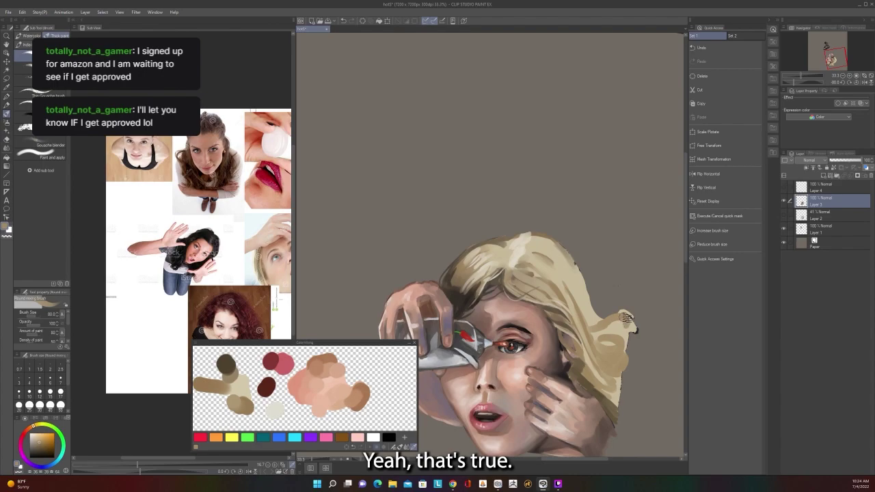
{"action": "scroll", "coordinate": [629, 316], "scroll_direction": "down", "scroll_amount": 4}
{"action": "scroll", "coordinate": [634, 312], "scroll_direction": "up", "scroll_amount": 3}
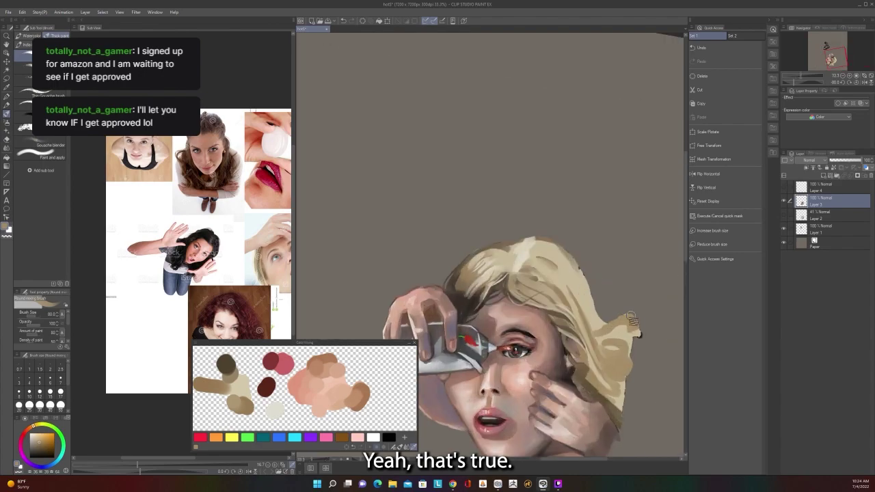
{"action": "mouse_move", "coordinate": [641, 335]}
{"action": "left_mouse_down"}
{"action": "mouse_move", "coordinate": [623, 411]}
{"action": "mouse_move", "coordinate": [639, 323]}
{"action": "left_mouse_up"}
Step: Sample a muted brown from the lower edge of the hair and darken the strands below the flipped lock
{"action": "left_click", "coordinate": [622, 412], "text": "alt"}
{"action": "scroll", "coordinate": [633, 349], "scroll_direction": "down", "scroll_amount": 2}
{"action": "scroll", "coordinate": [632, 349], "scroll_direction": "up", "scroll_amount": 2}
{"action": "scroll", "coordinate": [637, 322], "scroll_direction": "down", "scroll_amount": 1}
{"action": "scroll", "coordinate": [637, 322], "scroll_direction": "down", "scroll_amount": 2}
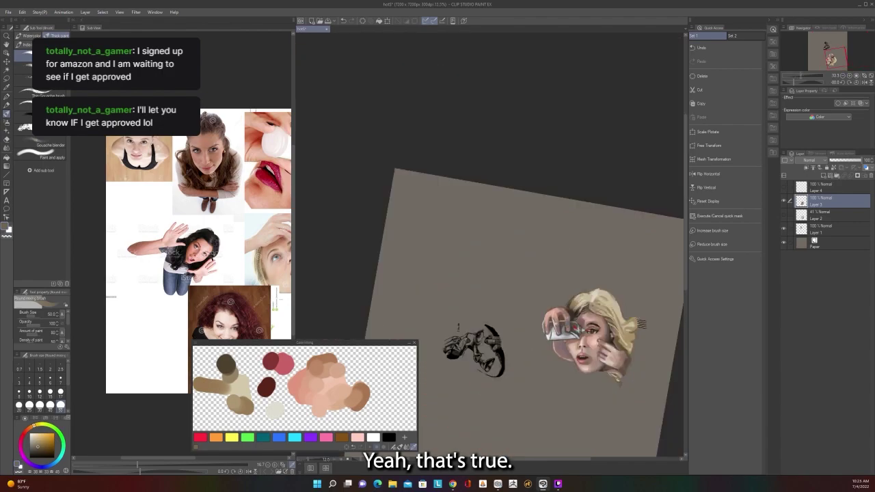
{"action": "scroll", "coordinate": [642, 324], "scroll_direction": "up", "scroll_amount": 3}
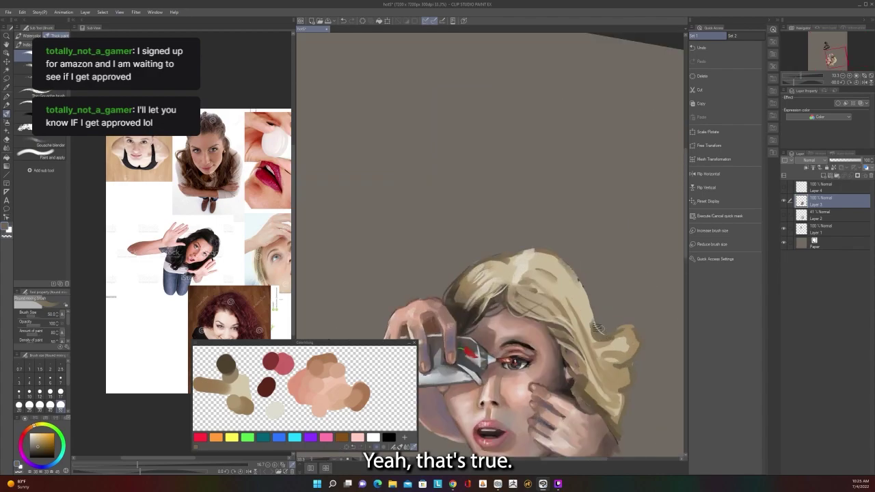
Step: Reduce the brush to 25 and refine the edge where the hair meets the flipped lock
{"action": "key", "text": "bracketleft"}
{"action": "key", "text": "bracketleft"}
{"action": "key", "text": "bracketleft"}
{"action": "scroll", "coordinate": [637, 327], "scroll_direction": "down", "scroll_amount": 3}
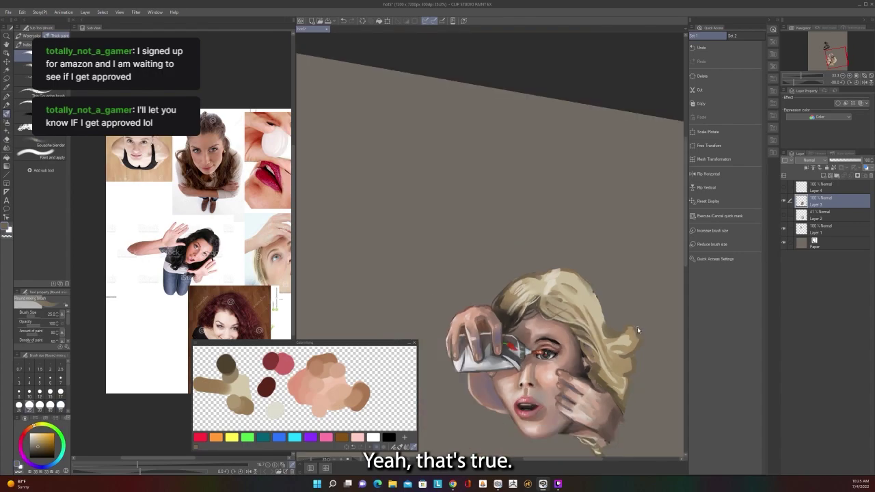
{"action": "scroll", "coordinate": [637, 327], "scroll_direction": "up", "scroll_amount": 3}
Step: Sample a dark brown from the shadowed hair beside the raised hand, enlarge the brush and paint dark shadows on the flipped lock's tip
{"action": "key", "text": "alt"}
{"action": "left_click", "coordinate": [636, 349], "text": "alt"}
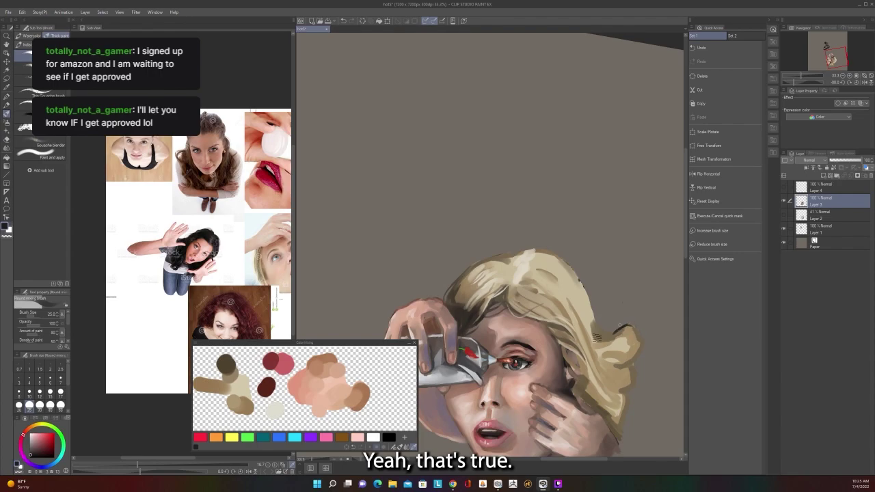
{"action": "left_click", "coordinate": [463, 306], "text": "alt"}
{"action": "key", "text": "bracketright"}
{"action": "key", "text": "bracketright"}
{"action": "mouse_move", "coordinate": [622, 334]}
{"action": "left_mouse_down"}
{"action": "mouse_move", "coordinate": [634, 358]}
{"action": "mouse_move", "coordinate": [634, 345]}
{"action": "mouse_move", "coordinate": [618, 365]}
{"action": "mouse_move", "coordinate": [634, 346]}
{"action": "mouse_move", "coordinate": [632, 363]}
{"action": "mouse_move", "coordinate": [640, 334]}
{"action": "left_mouse_up"}
{"action": "key", "text": "bracketright"}
{"action": "scroll", "coordinate": [642, 330], "scroll_direction": "down", "scroll_amount": 3}
{"action": "scroll", "coordinate": [643, 331], "scroll_direction": "up", "scroll_amount": 3}
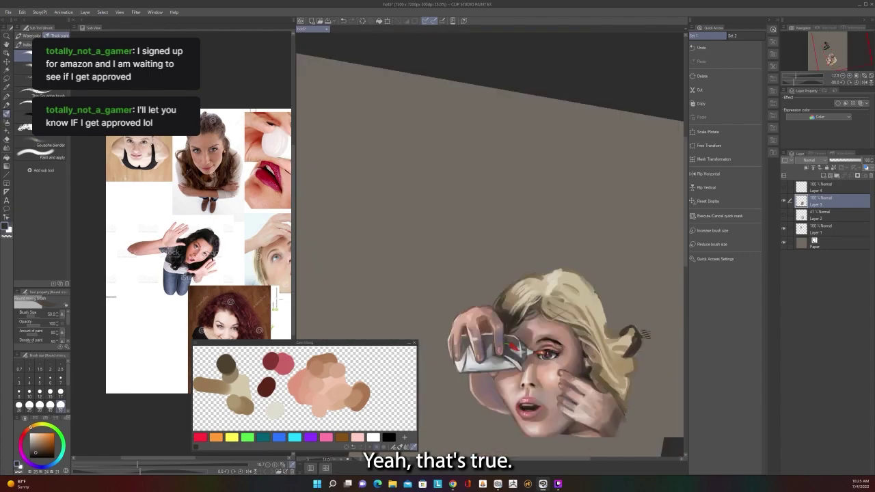
{"action": "scroll", "coordinate": [643, 333], "scroll_direction": "up", "scroll_amount": 1}
{"action": "left_click_drag", "start_coordinate": [630, 365], "coordinate": [628, 328]}
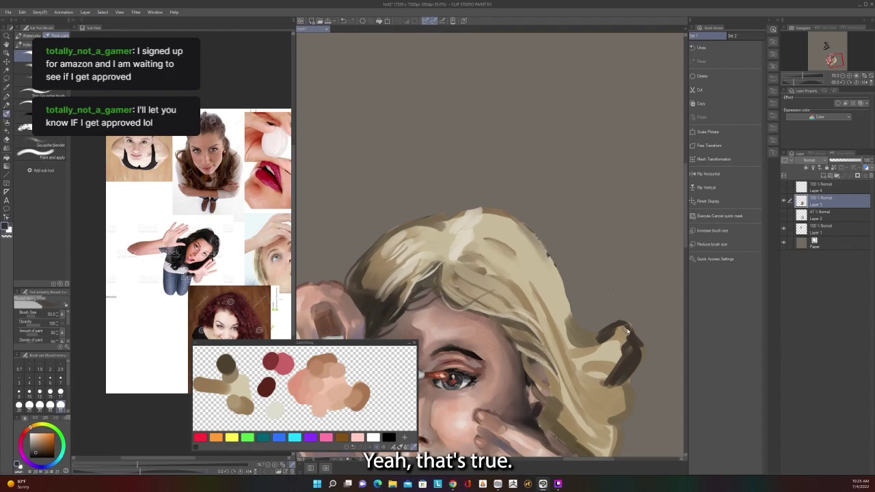
Step: Sample a muted purple from the shadow beside the cheek and paint cool shading over the flipped lock and the strands below it
{"action": "scroll", "coordinate": [627, 331], "scroll_direction": "down", "scroll_amount": 2}
{"action": "scroll", "coordinate": [630, 333], "scroll_direction": "up", "scroll_amount": 1}
{"action": "left_click", "coordinate": [569, 369], "text": "alt"}
{"action": "key", "text": "b"}
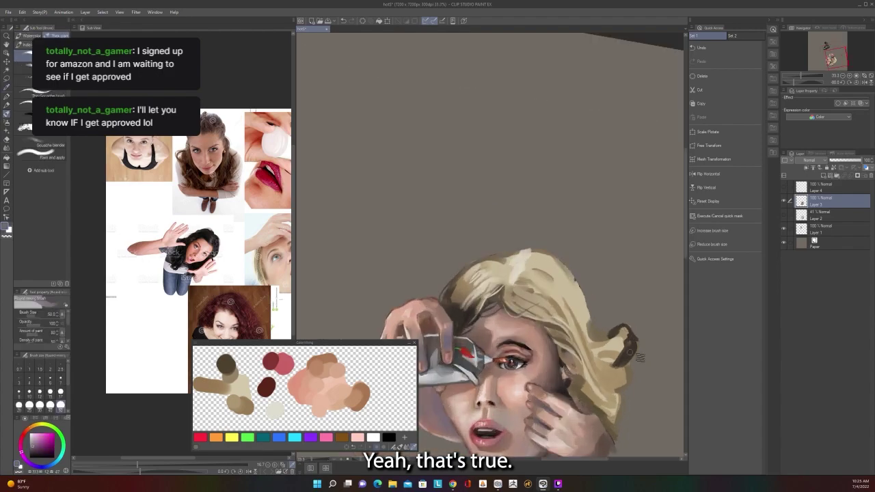
{"action": "mouse_move", "coordinate": [619, 364]}
{"action": "left_mouse_down"}
{"action": "mouse_move", "coordinate": [630, 347]}
{"action": "mouse_move", "coordinate": [615, 421]}
{"action": "mouse_move", "coordinate": [620, 411]}
{"action": "mouse_move", "coordinate": [609, 411]}
{"action": "left_mouse_up"}
{"action": "scroll", "coordinate": [617, 398], "scroll_direction": "down", "scroll_amount": 3}
{"action": "scroll", "coordinate": [617, 398], "scroll_direction": "up", "scroll_amount": 3}
{"action": "mouse_move", "coordinate": [590, 371]}
{"action": "left_mouse_down"}
{"action": "mouse_move", "coordinate": [613, 383]}
{"action": "mouse_move", "coordinate": [617, 370]}
{"action": "left_mouse_up"}
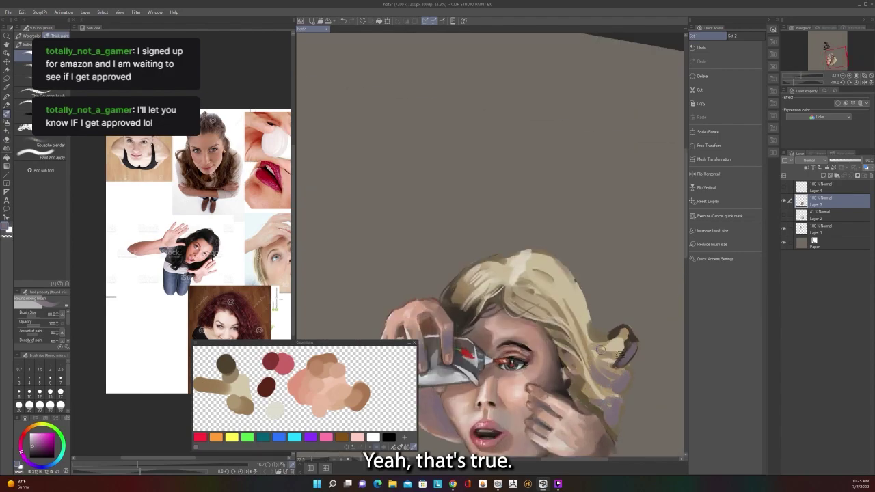
{"action": "scroll", "coordinate": [623, 335], "scroll_direction": "down", "scroll_amount": 3}
{"action": "scroll", "coordinate": [624, 335], "scroll_direction": "down", "scroll_amount": 2}
{"action": "scroll", "coordinate": [623, 338], "scroll_direction": "up", "scroll_amount": 6}
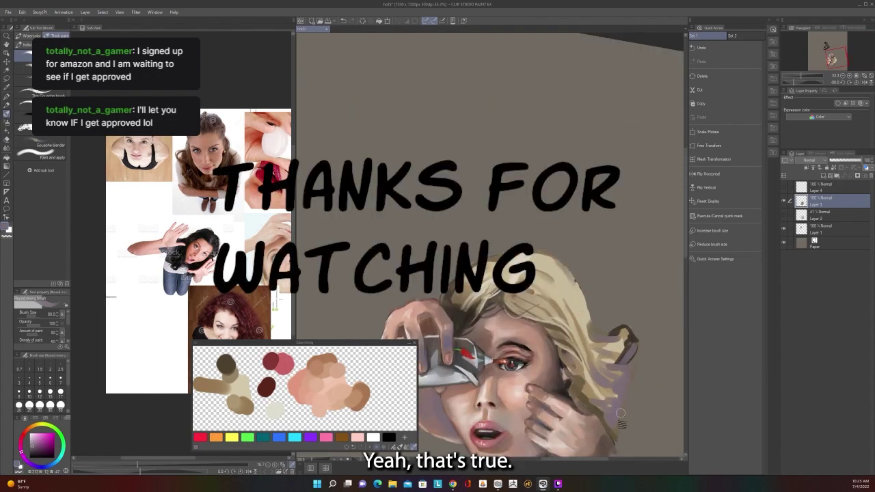
Step: Sample the dark brown from the flipped lock, reduce the brush to 20 and outline the outer hair edge below it
{"action": "scroll", "coordinate": [633, 349], "scroll_direction": "up", "scroll_amount": 1}
{"action": "left_click", "coordinate": [634, 356], "text": "alt"}
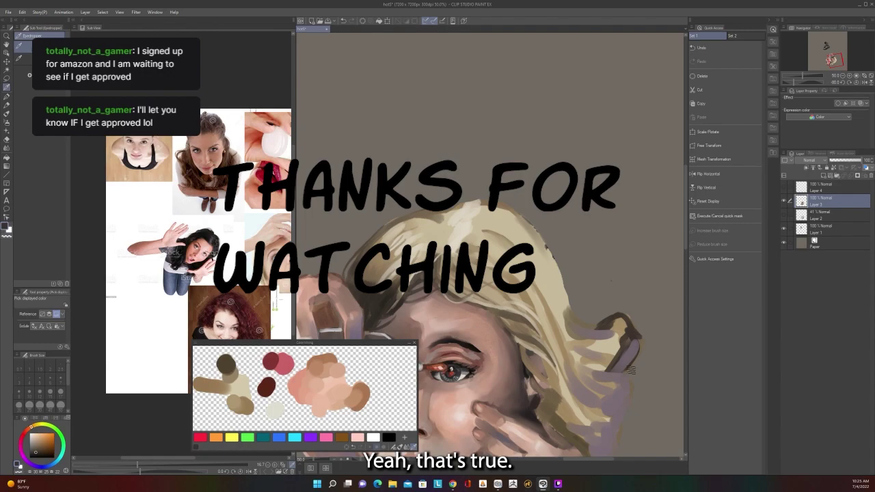
{"action": "key", "text": "["}
{"action": "key", "text": "["}
{"action": "key", "text": "["}
{"action": "key", "text": "["}
{"action": "key", "text": "["}
{"action": "key", "text": "["}
{"action": "mouse_move", "coordinate": [627, 369]}
{"action": "left_mouse_down"}
{"action": "mouse_move", "coordinate": [637, 334]}
{"action": "mouse_move", "coordinate": [629, 374]}
{"action": "mouse_move", "coordinate": [605, 369]}
{"action": "mouse_move", "coordinate": [628, 365]}
{"action": "mouse_move", "coordinate": [628, 403]}
{"action": "left_mouse_up"}
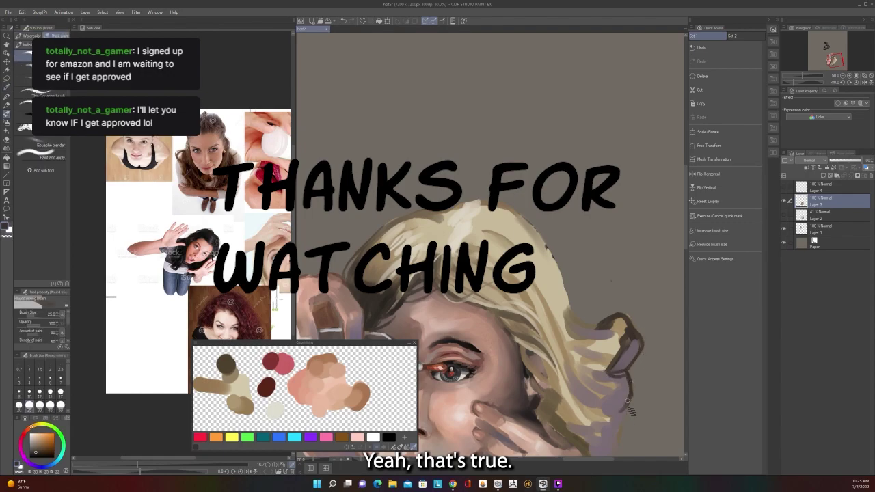
Step: Enlarge the brush and deepen the dark brown shading on the upper part of the flipped lock
{"action": "scroll", "coordinate": [636, 403], "scroll_direction": "down", "scroll_amount": 1}
{"action": "scroll", "coordinate": [641, 392], "scroll_direction": "up", "scroll_amount": 1}
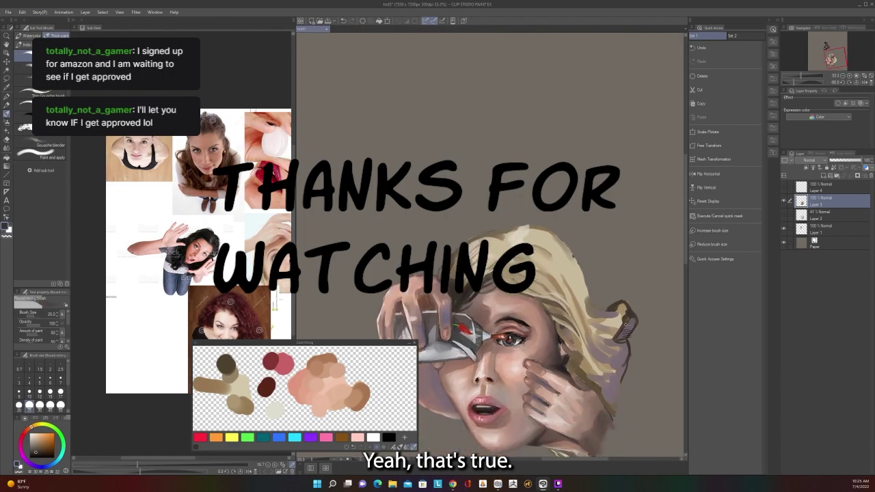
{"action": "mouse_move", "coordinate": [616, 316]}
{"action": "left_mouse_down"}
{"action": "mouse_move", "coordinate": [592, 305]}
{"action": "mouse_move", "coordinate": [615, 327]}
{"action": "left_mouse_up"}
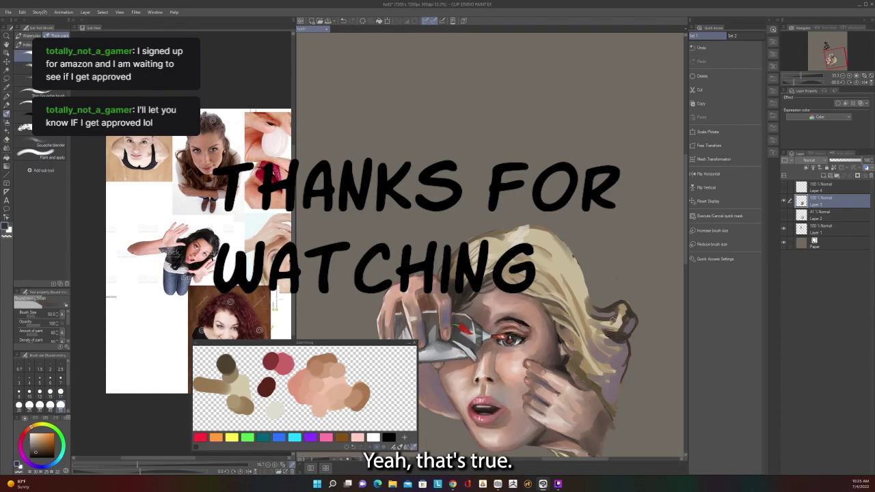